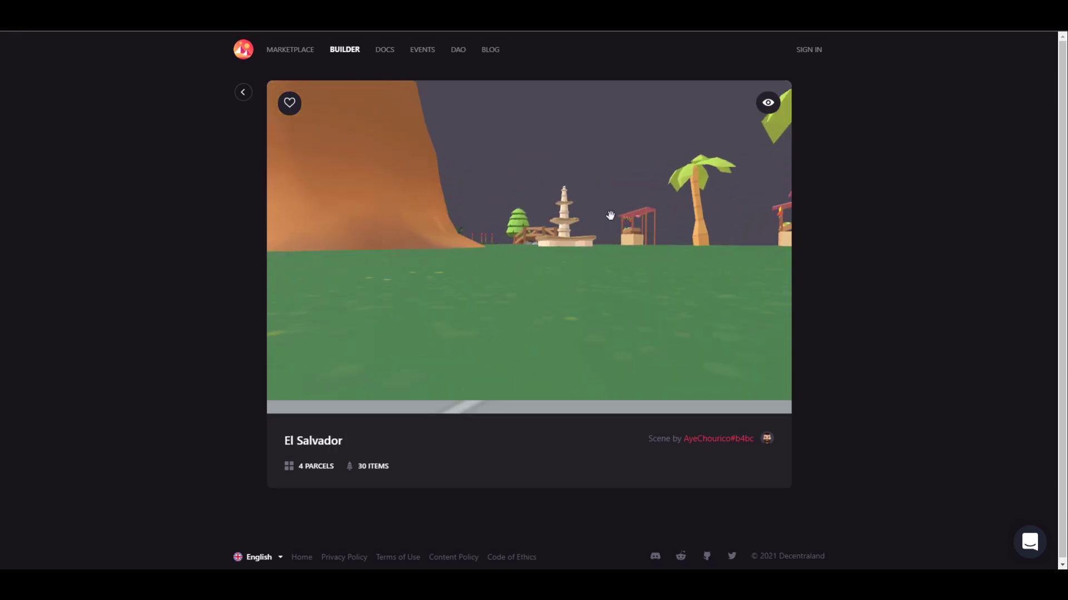
Step: Orbit the community scene previews: the stalls and fountain, The Beginning's trees, the wild west desert
{"action": "left_click_drag", "start_coordinate": [604, 251], "coordinate": [501, 273]}
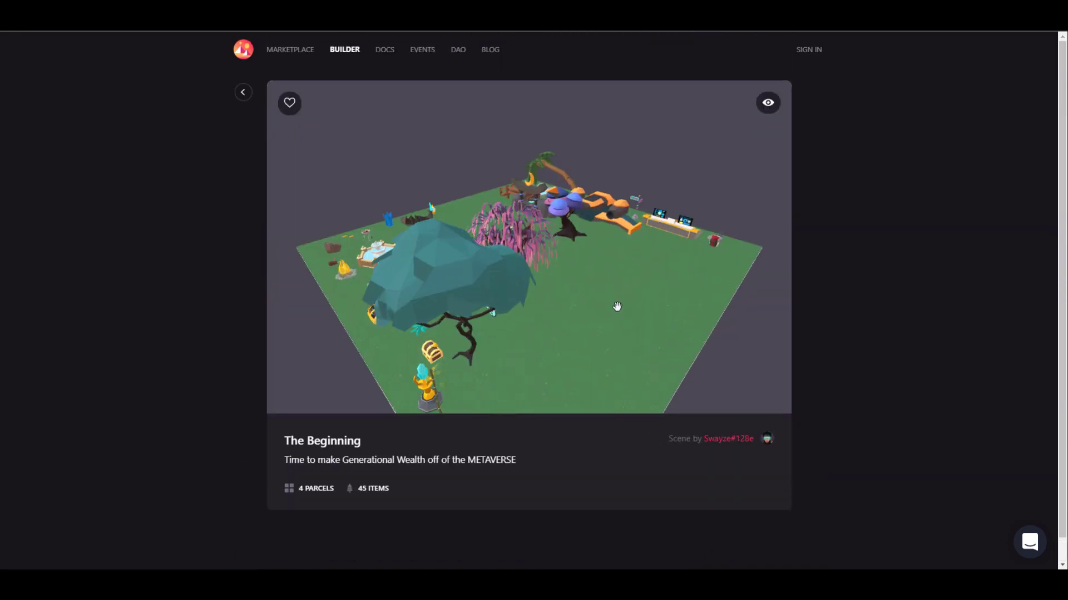
{"action": "left_click_drag", "start_coordinate": [616, 307], "coordinate": [544, 300]}
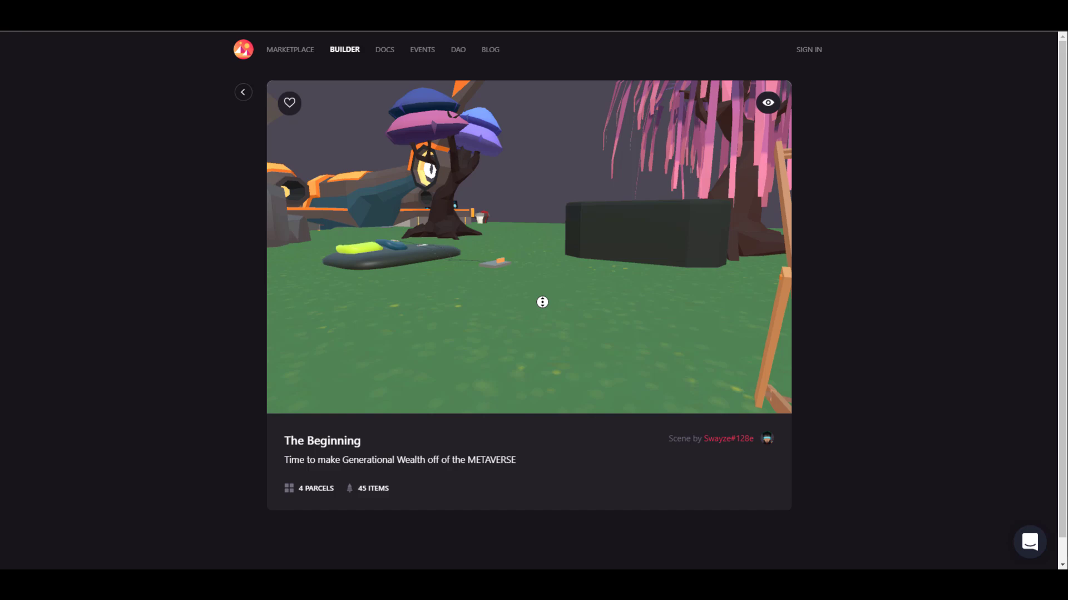
{"action": "scroll", "coordinate": [477, 297], "scroll_direction": "down", "scroll_amount": 2}
{"action": "left_click_drag", "start_coordinate": [477, 297], "coordinate": [528, 261]}
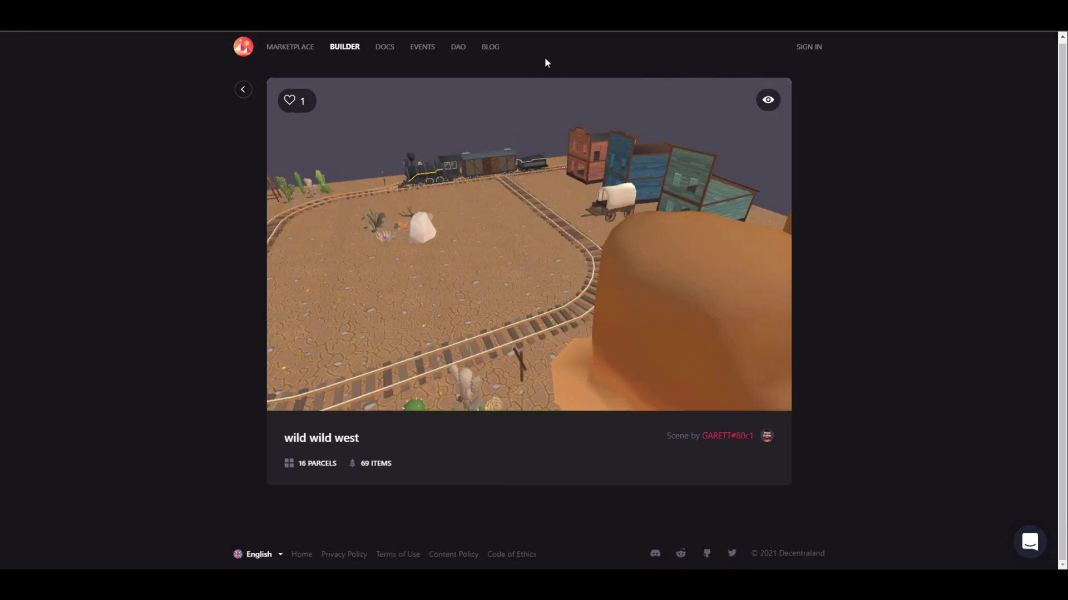
{"action": "left_click_drag", "start_coordinate": [524, 240], "coordinate": [455, 218]}
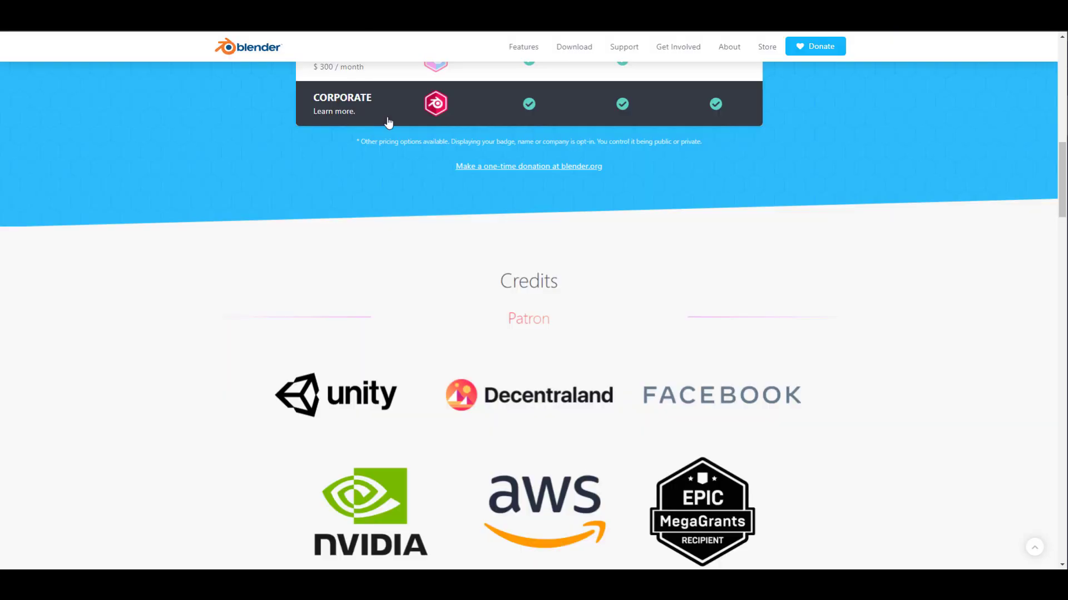
Step: Scroll through the Development Fund's Credits sponsor tiers
{"action": "scroll", "coordinate": [708, 361], "scroll_direction": "up", "scroll_amount": 7}
{"action": "scroll", "coordinate": [708, 362], "scroll_direction": "down", "scroll_amount": 8}
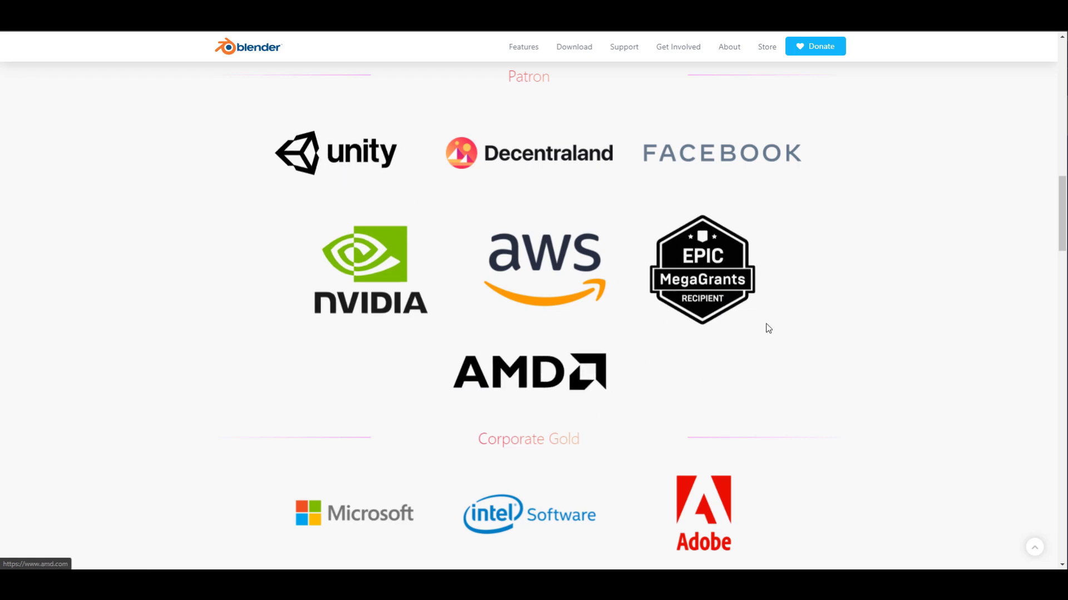
{"action": "scroll", "coordinate": [770, 324], "scroll_direction": "down", "scroll_amount": 5}
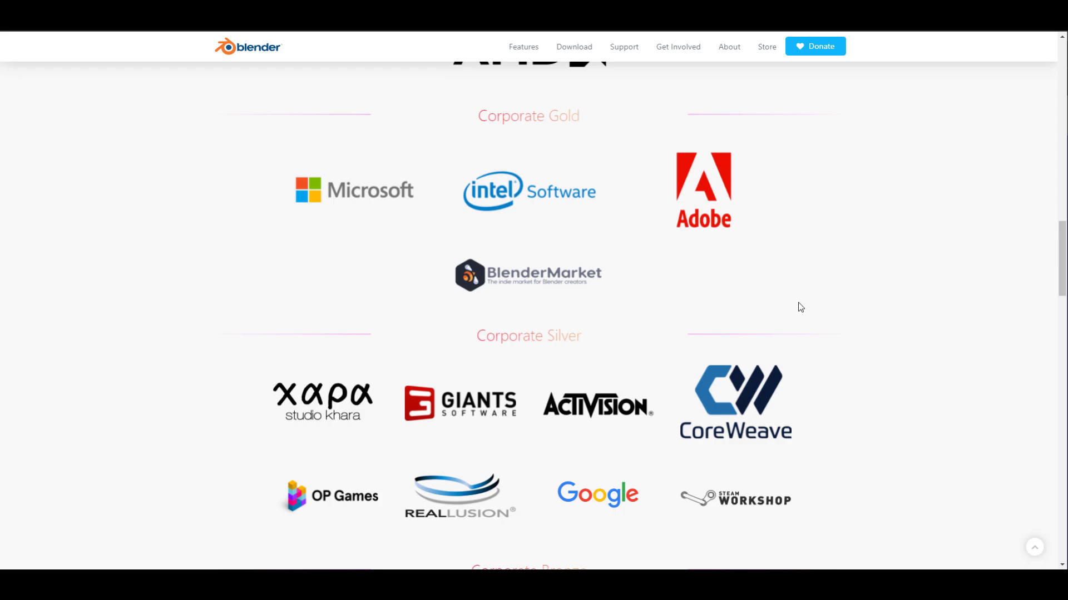
{"action": "scroll", "coordinate": [801, 308], "scroll_direction": "down", "scroll_amount": 4}
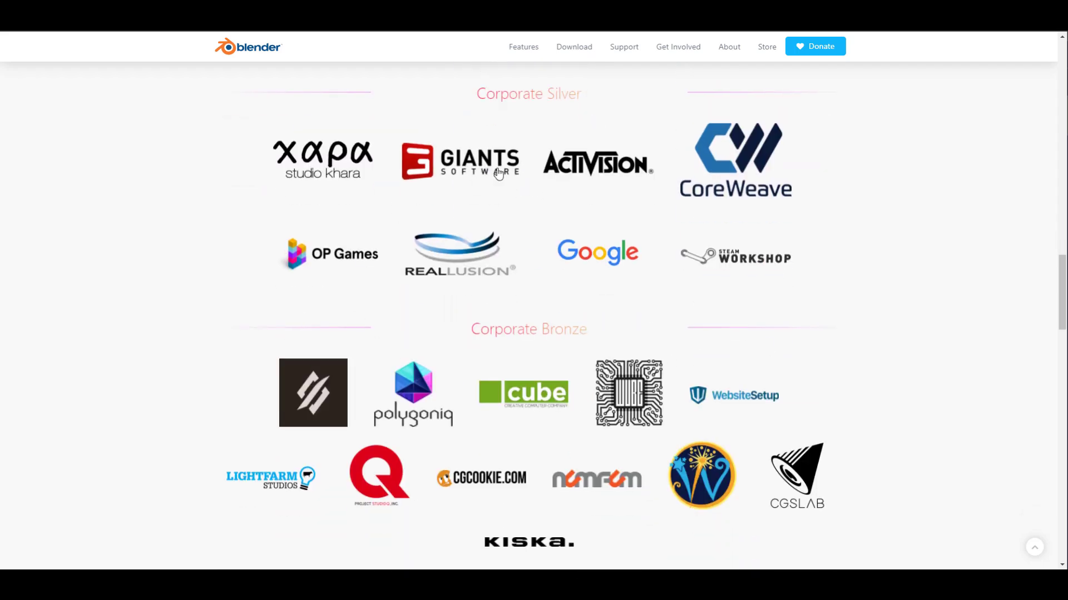
{"action": "scroll", "coordinate": [678, 232], "scroll_direction": "down", "scroll_amount": 4}
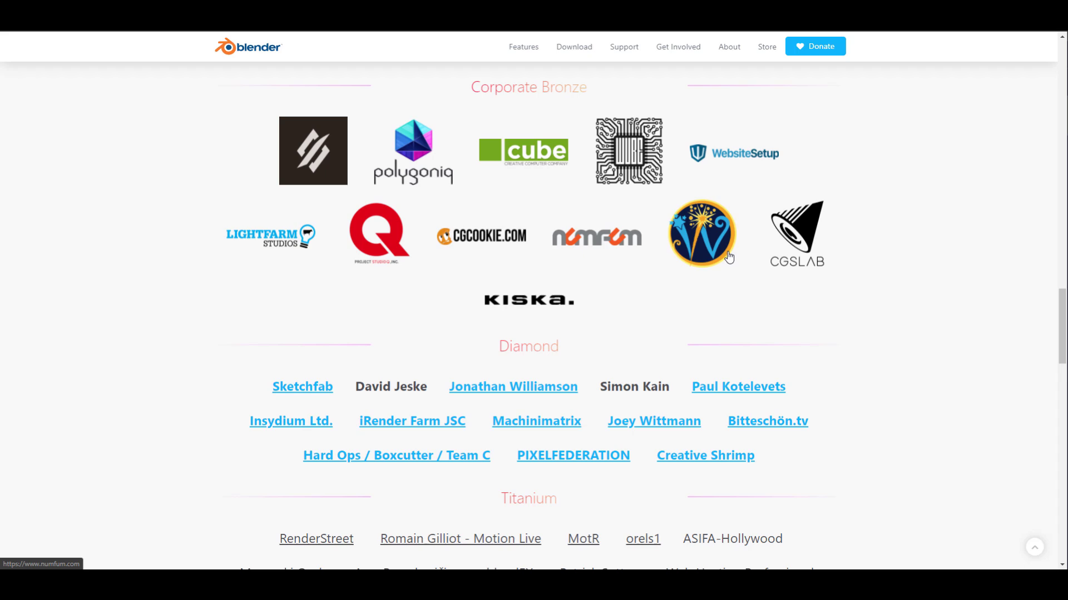
{"action": "scroll", "coordinate": [775, 300], "scroll_direction": "up", "scroll_amount": 15}
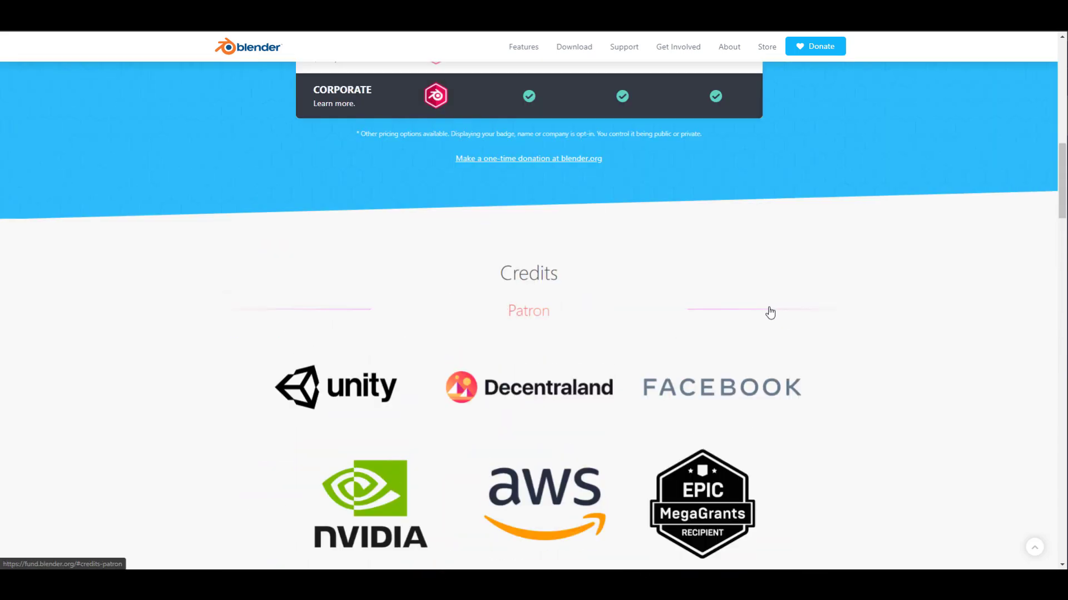
Step: Jump to the Patron sponsors section and scroll back up the page
{"action": "left_click", "coordinate": [770, 313]}
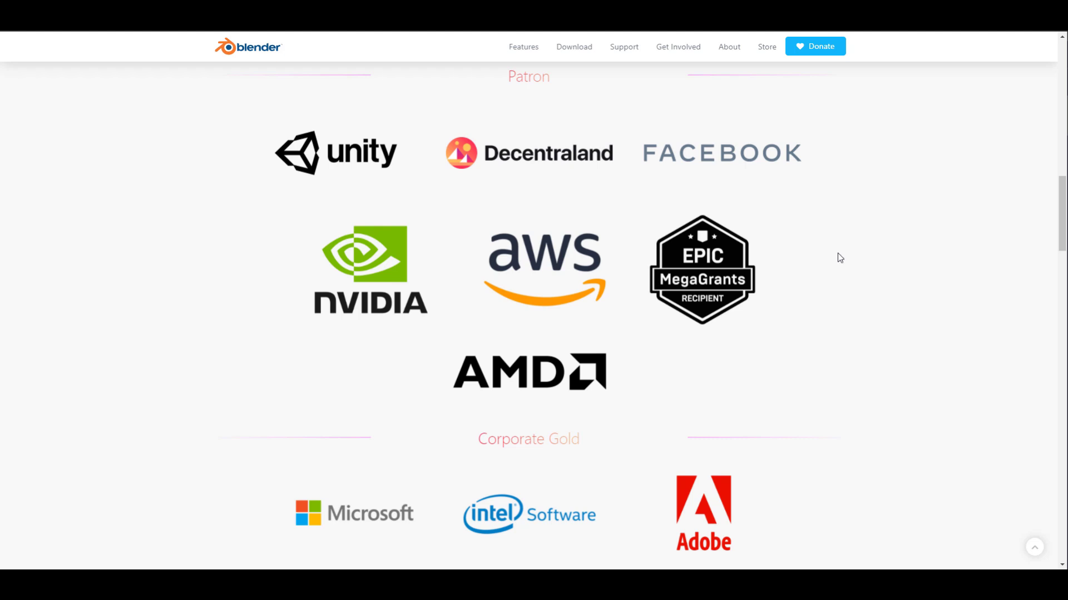
{"action": "scroll", "coordinate": [838, 256], "scroll_direction": "up", "scroll_amount": 3}
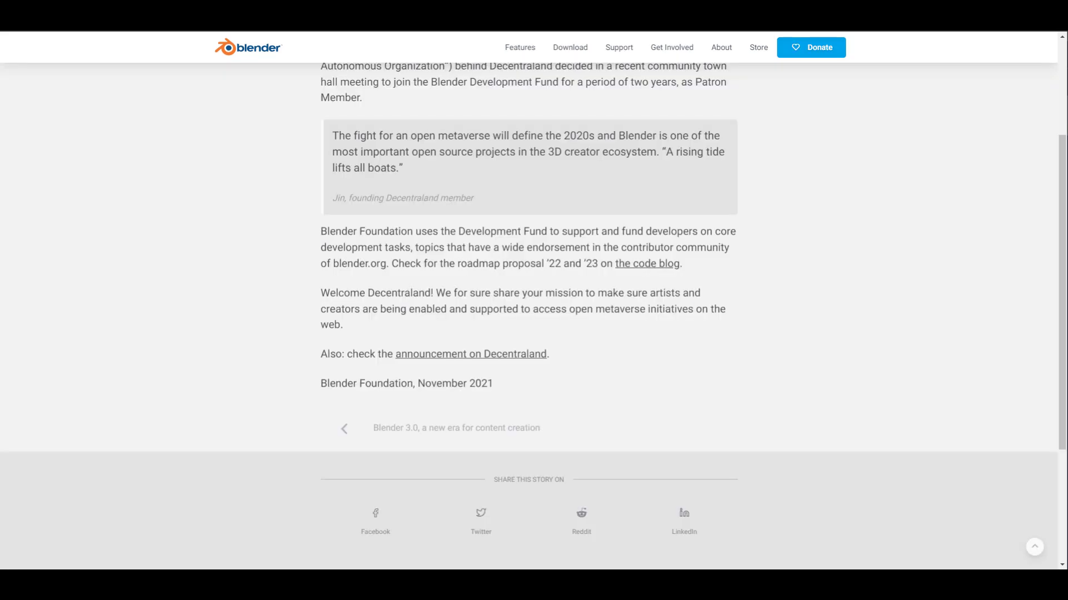
{"action": "scroll", "coordinate": [696, 380], "scroll_direction": "up", "scroll_amount": 4}
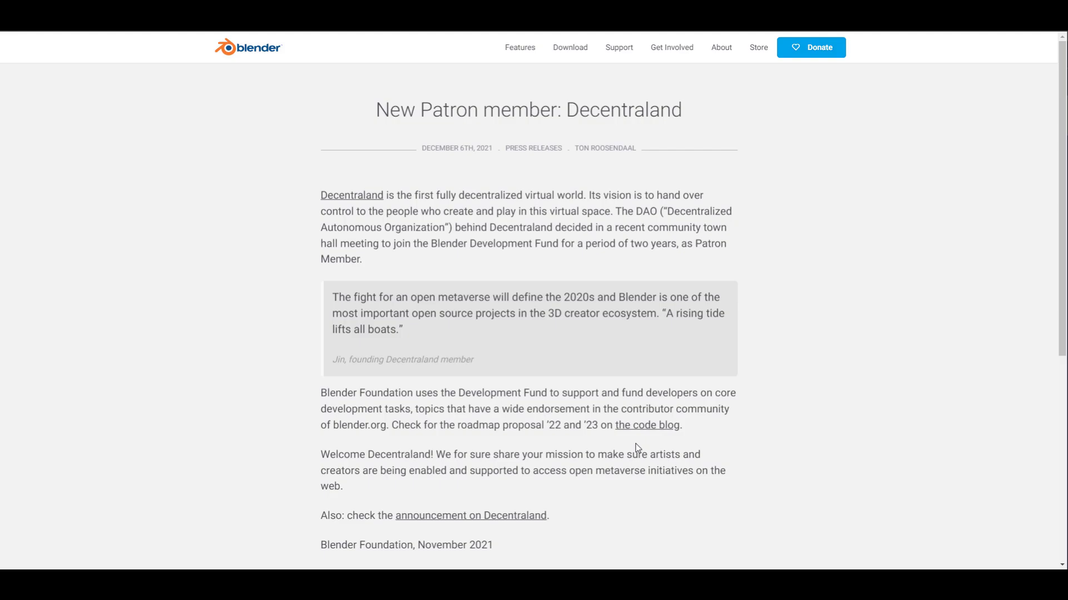
Step: Open the Blender developer blog linked from the article and browse its posts
{"action": "left_click", "coordinate": [639, 427]}
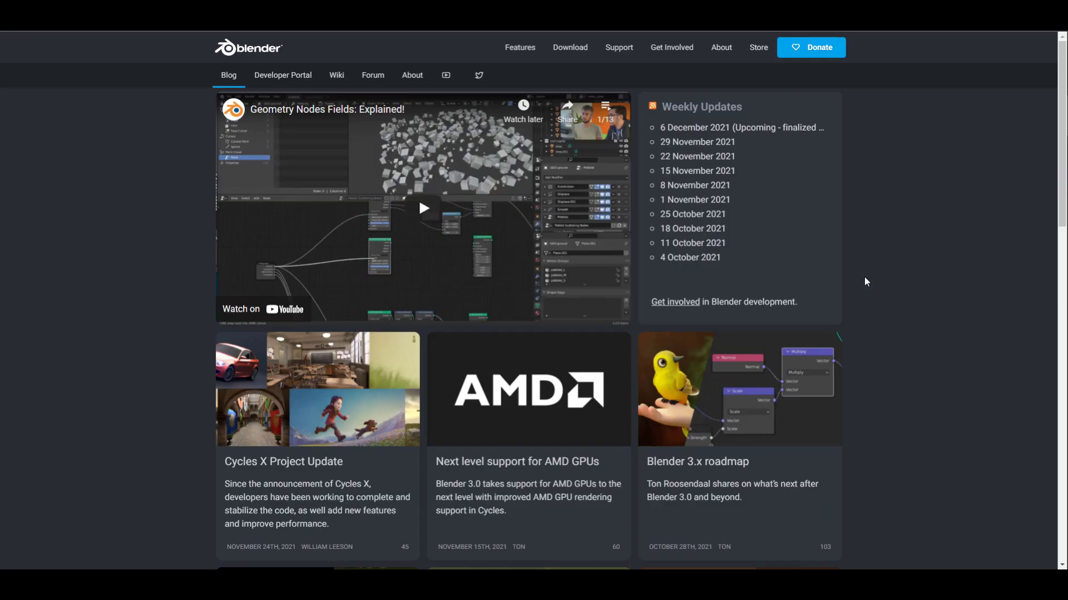
{"action": "scroll", "coordinate": [926, 284], "scroll_direction": "down", "scroll_amount": 3}
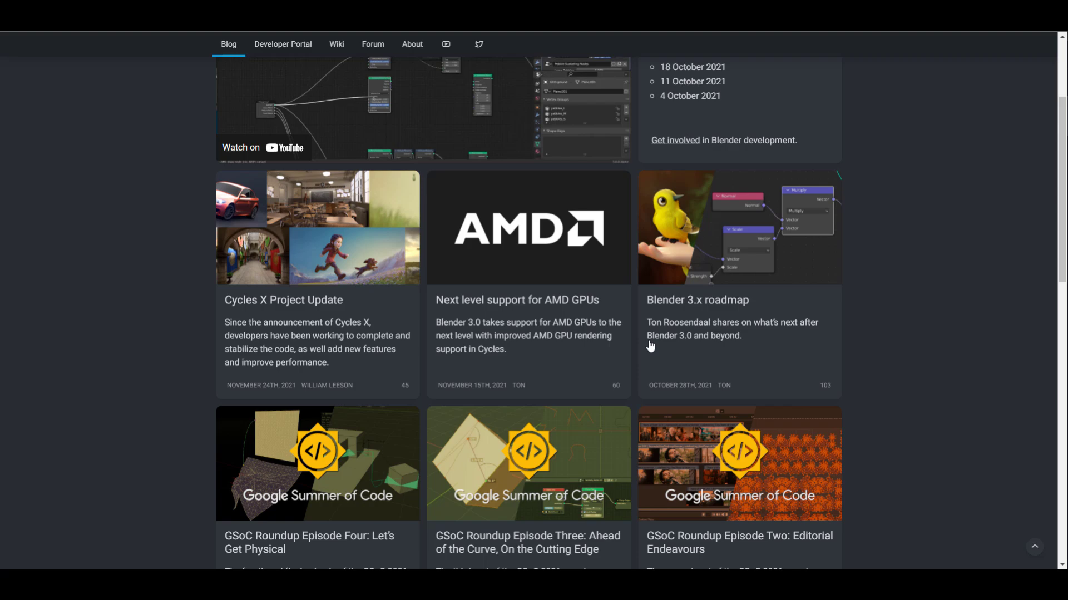
{"action": "scroll", "coordinate": [913, 335], "scroll_direction": "down", "scroll_amount": 7}
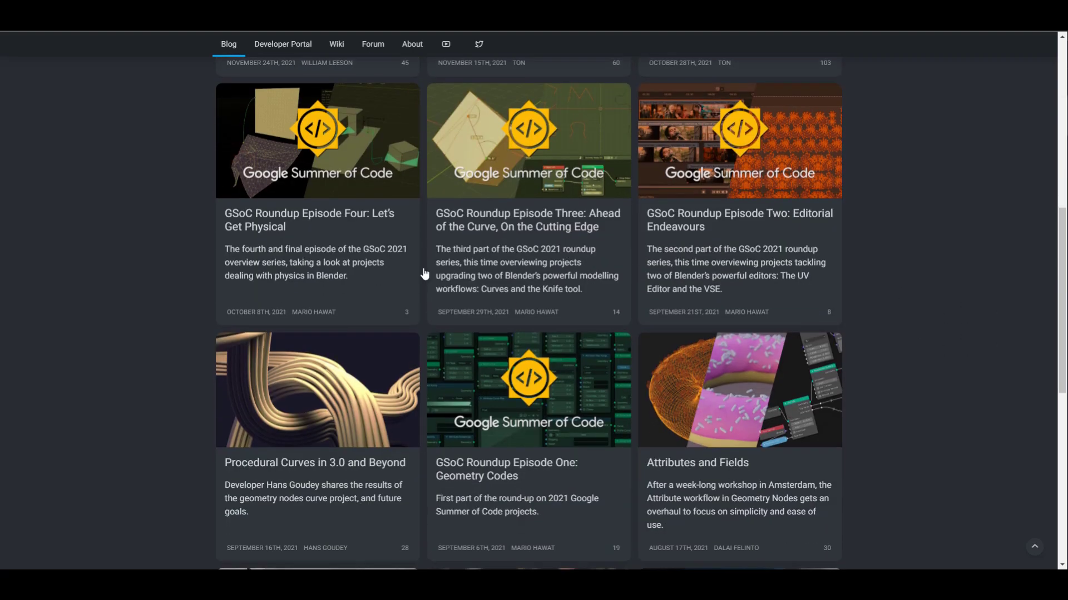
{"action": "scroll", "coordinate": [424, 274], "scroll_direction": "up", "scroll_amount": 10}
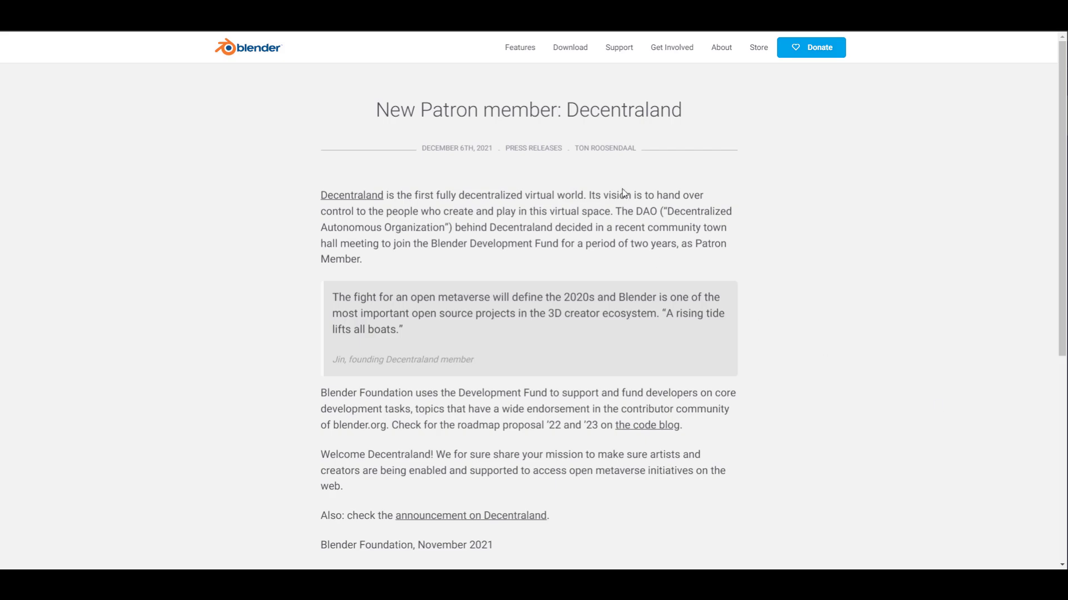
{"action": "scroll", "coordinate": [663, 210], "scroll_direction": "down", "scroll_amount": 5}
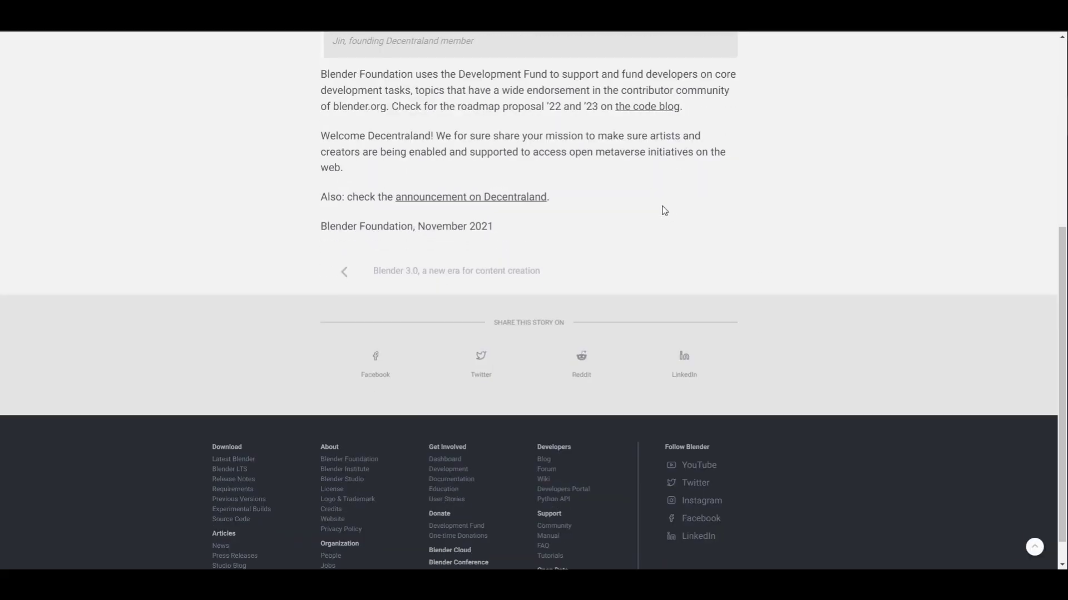
{"action": "scroll", "coordinate": [664, 211], "scroll_direction": "up", "scroll_amount": 5}
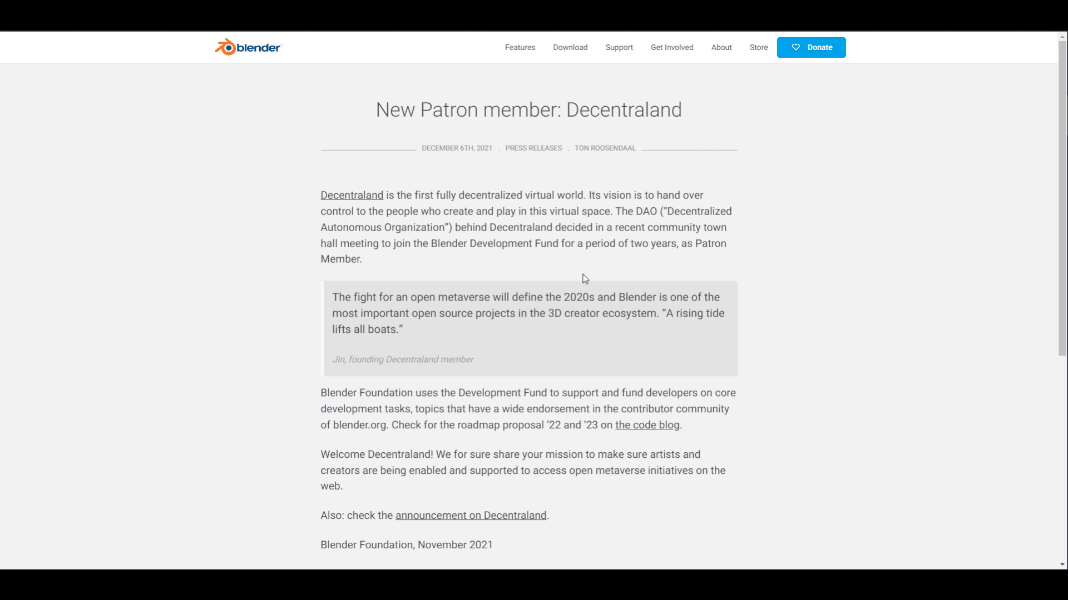
Step: Go to the Decentraland homepage and scroll through its sections
{"action": "left_click", "coordinate": [352, 195]}
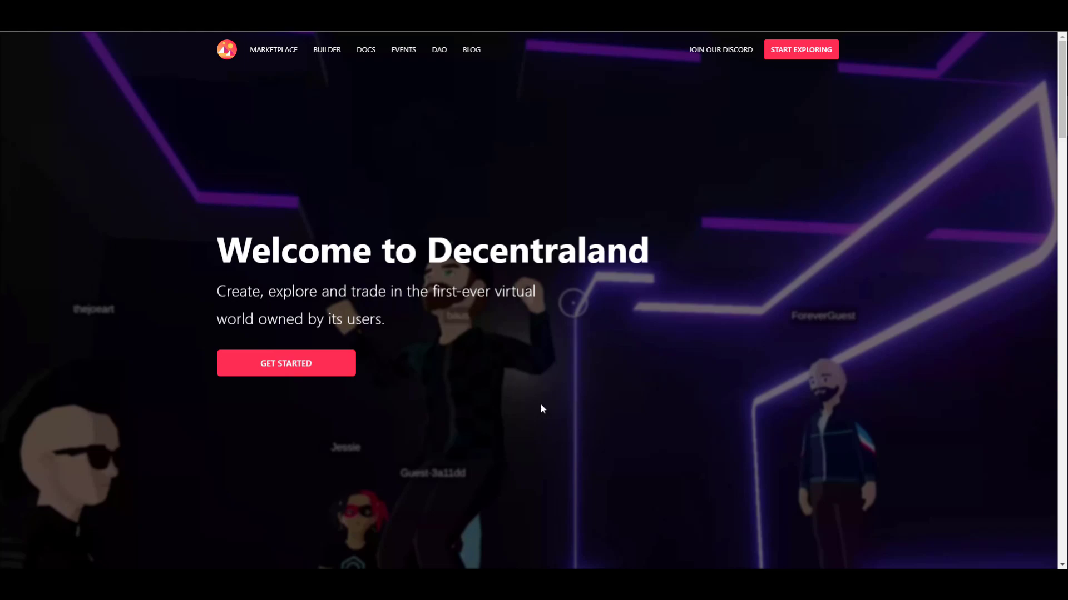
{"action": "scroll", "coordinate": [659, 372], "scroll_direction": "down", "scroll_amount": 8}
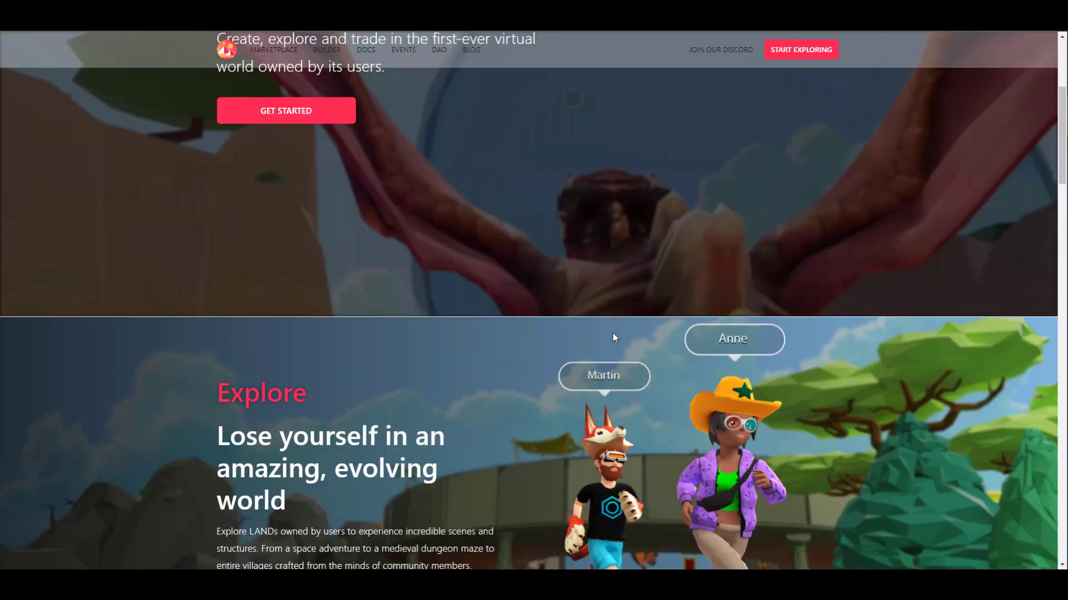
{"action": "scroll", "coordinate": [613, 336], "scroll_direction": "down", "scroll_amount": 5}
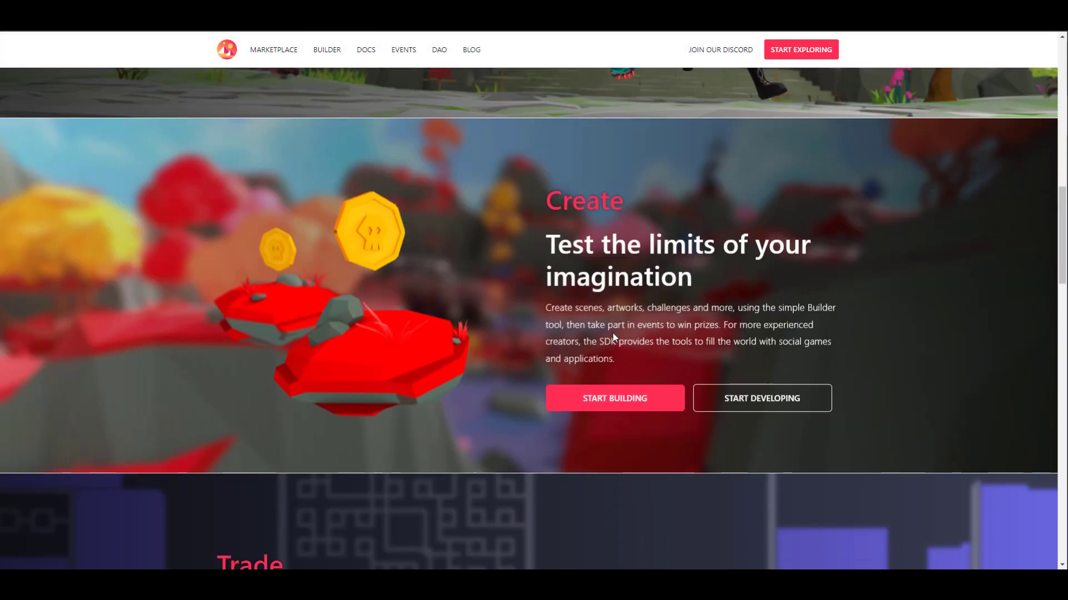
{"action": "scroll", "coordinate": [615, 333], "scroll_direction": "down", "scroll_amount": 5}
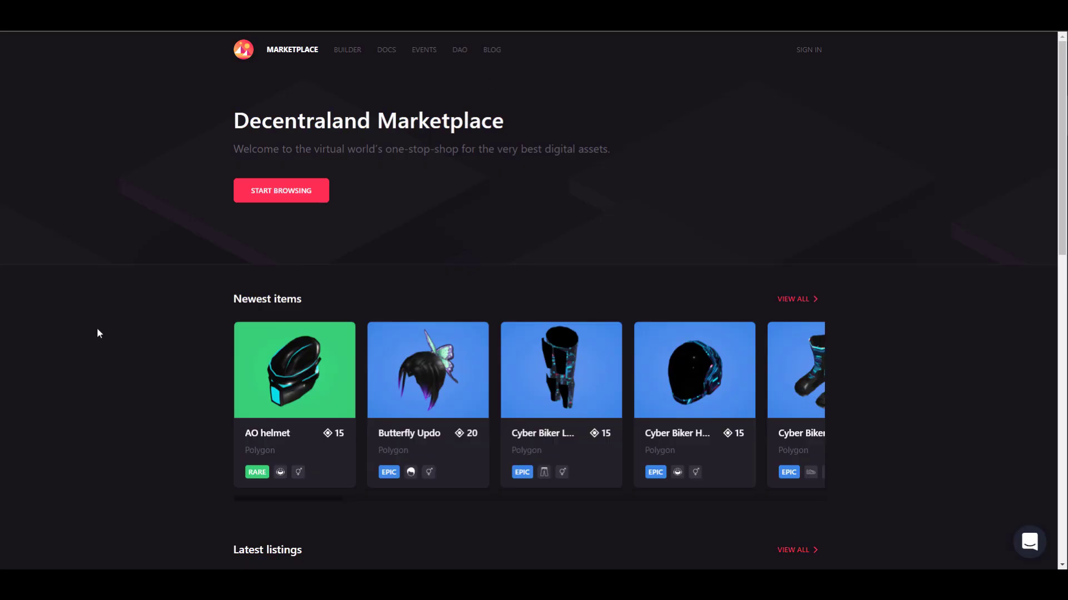
{"action": "scroll", "coordinate": [164, 329], "scroll_direction": "down", "scroll_amount": 12}
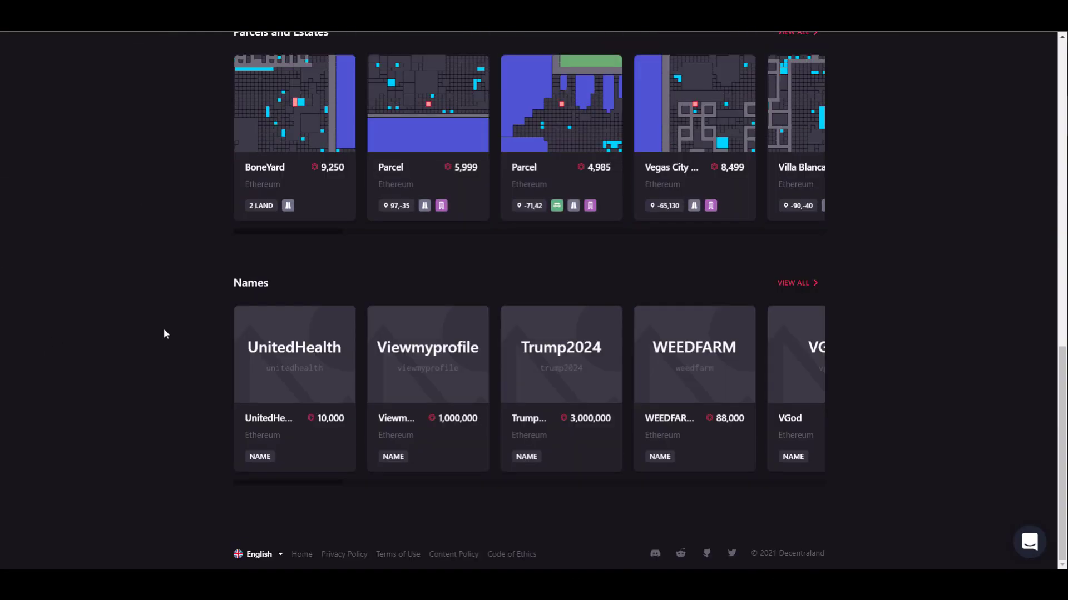
{"action": "scroll", "coordinate": [250, 362], "scroll_direction": "up", "scroll_amount": 12}
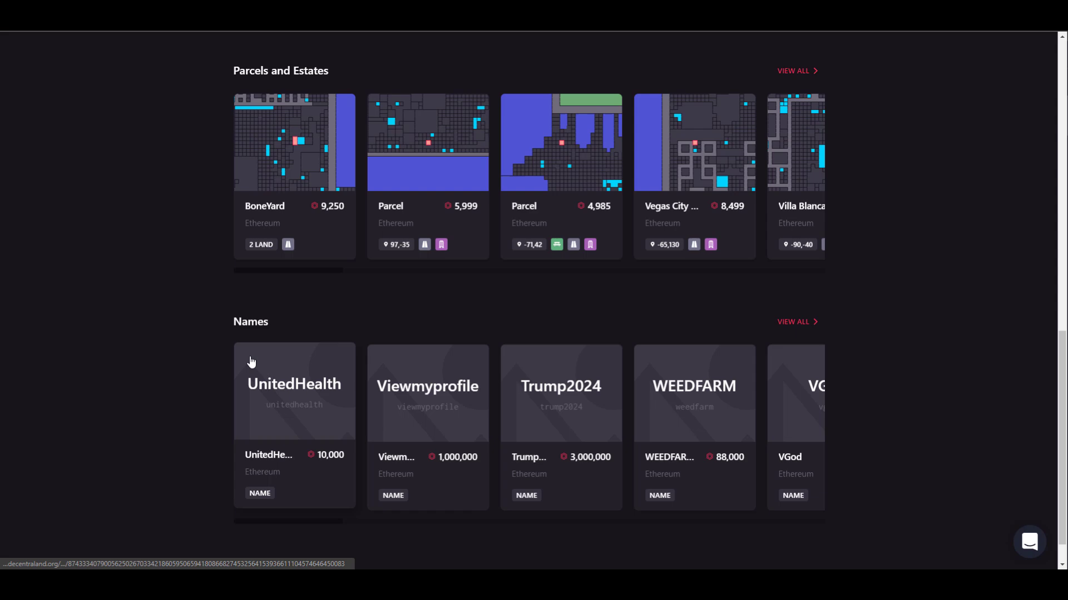
{"action": "scroll", "coordinate": [250, 362], "scroll_direction": "up", "scroll_amount": 2}
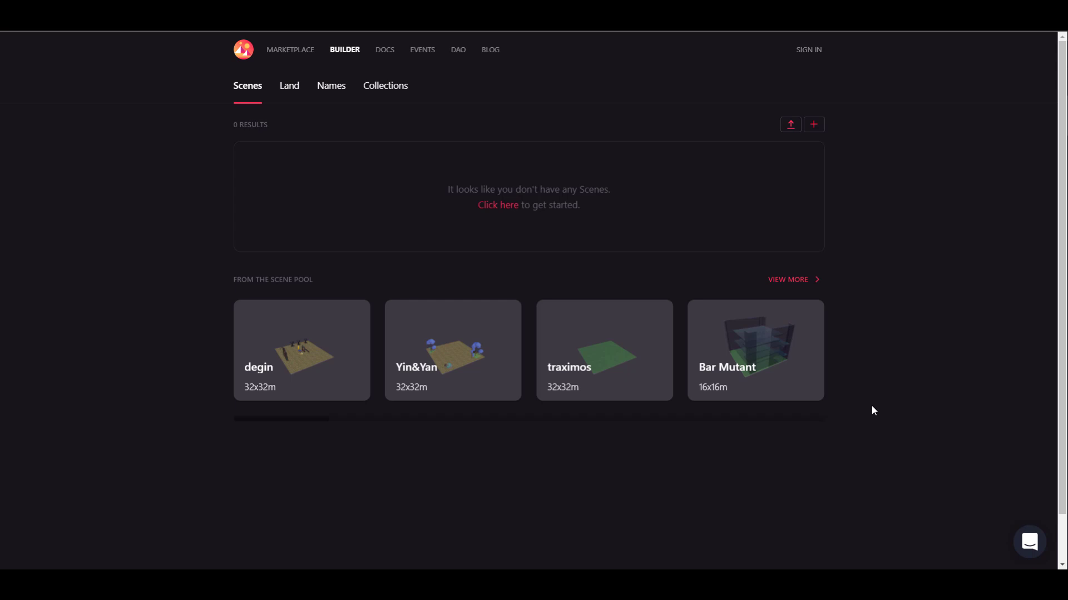
Step: Open Decentraland's announcement article from the Blender developer blog
{"action": "left_click", "coordinate": [429, 16]}
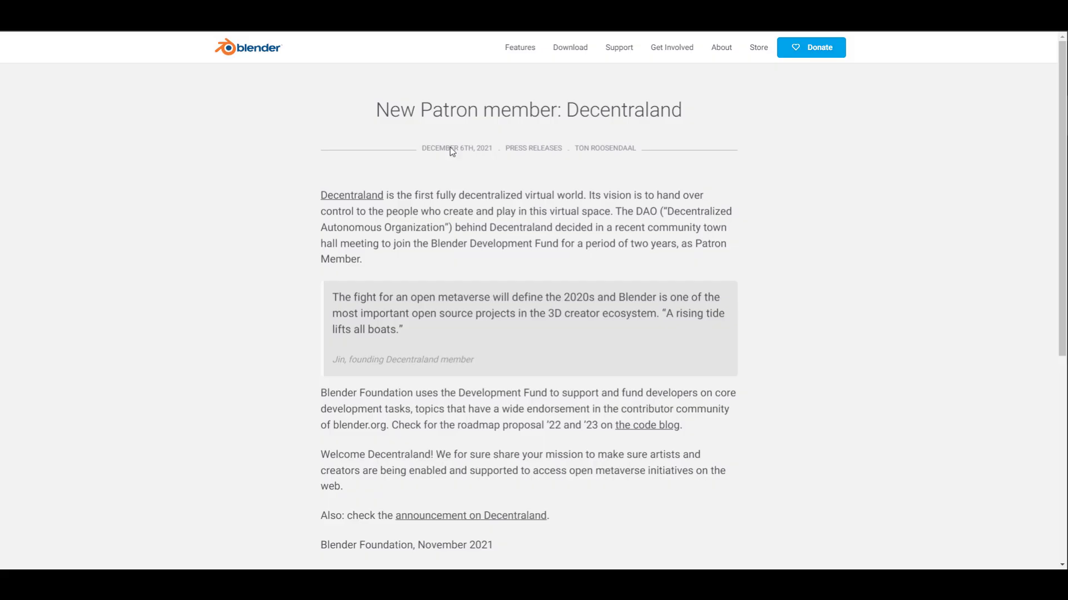
{"action": "scroll", "coordinate": [594, 422], "scroll_direction": "down", "scroll_amount": 2}
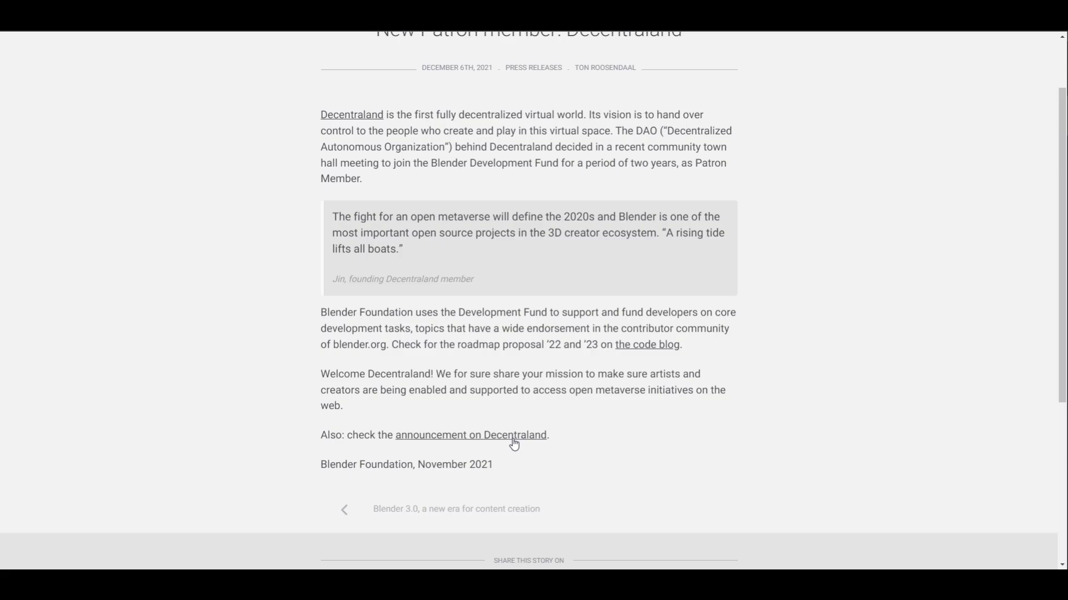
{"action": "left_click", "coordinate": [512, 440]}
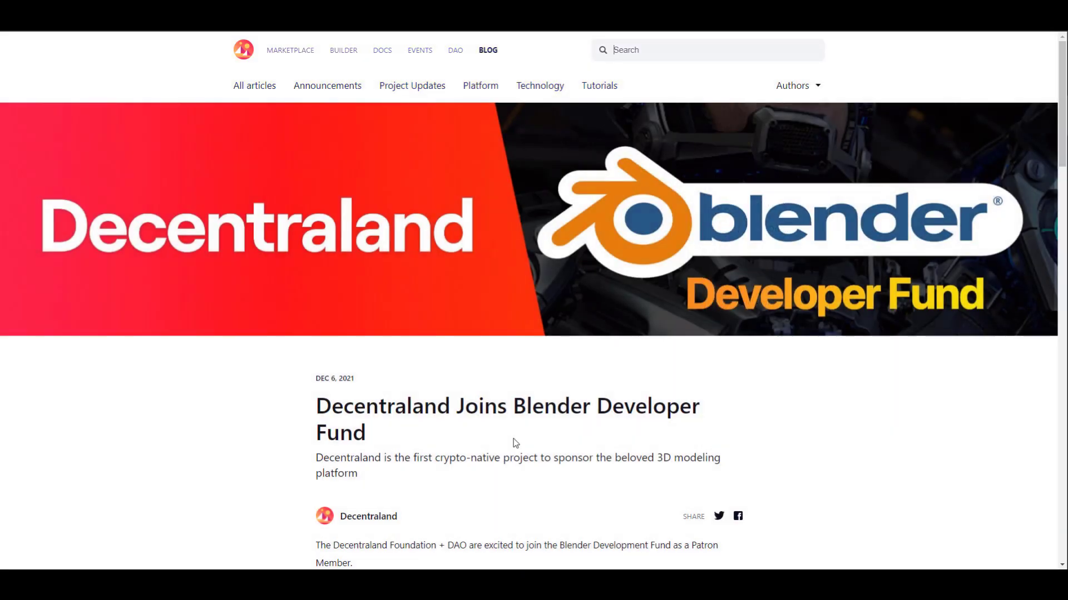
Step: Read through the article on Decentraland joining the Blender Development Fund
{"action": "scroll", "coordinate": [515, 443], "scroll_direction": "down", "scroll_amount": 4}
{"action": "scroll", "coordinate": [517, 449], "scroll_direction": "down", "scroll_amount": 1}
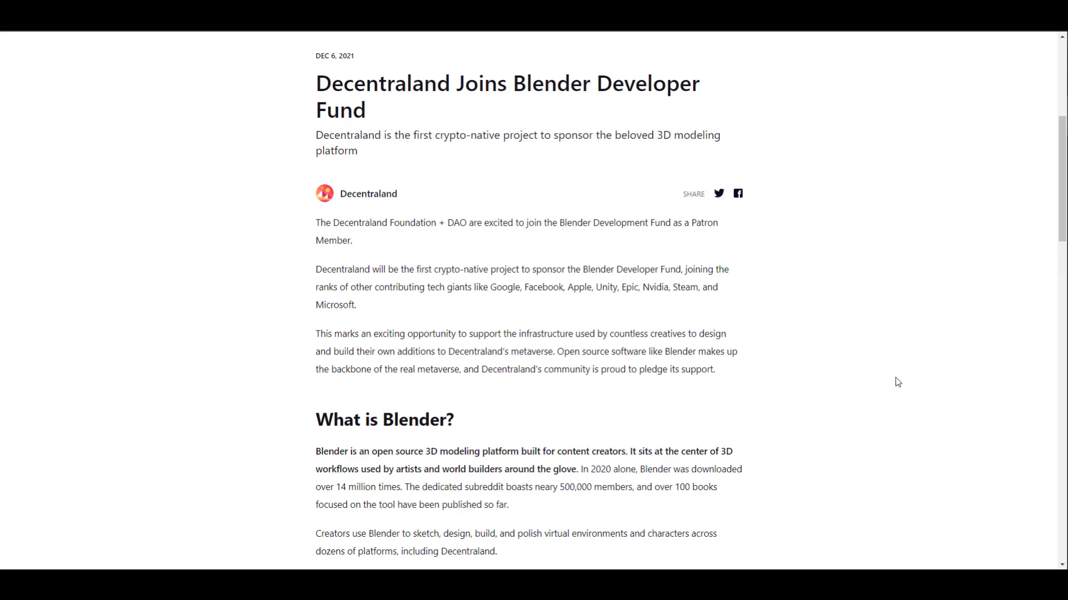
{"action": "scroll", "coordinate": [895, 378], "scroll_direction": "down", "scroll_amount": 6}
{"action": "scroll", "coordinate": [896, 378], "scroll_direction": "up", "scroll_amount": 8}
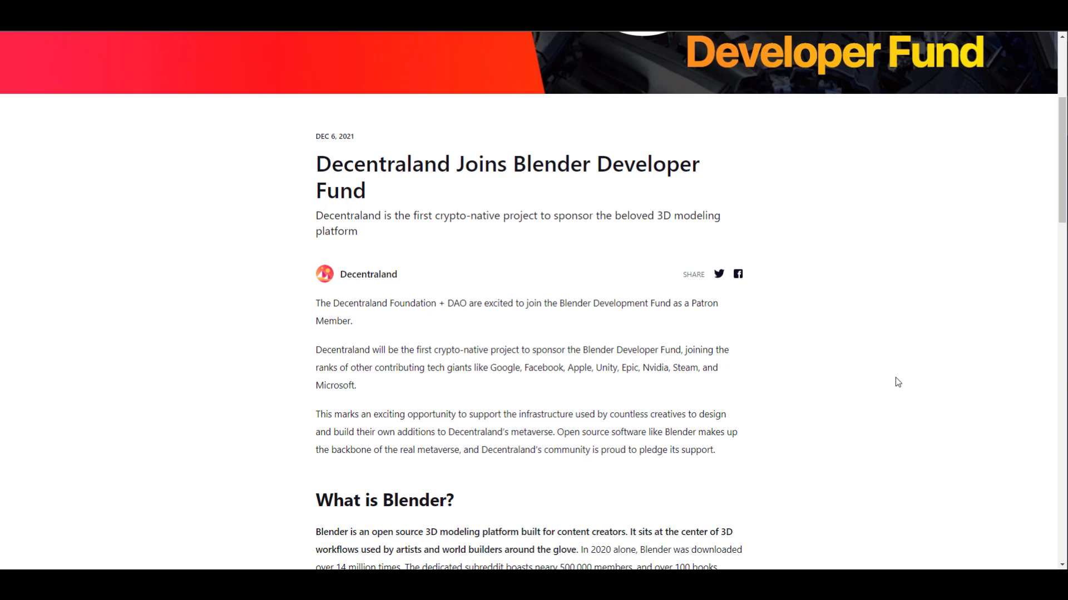
{"action": "scroll", "coordinate": [895, 377], "scroll_direction": "down", "scroll_amount": 5}
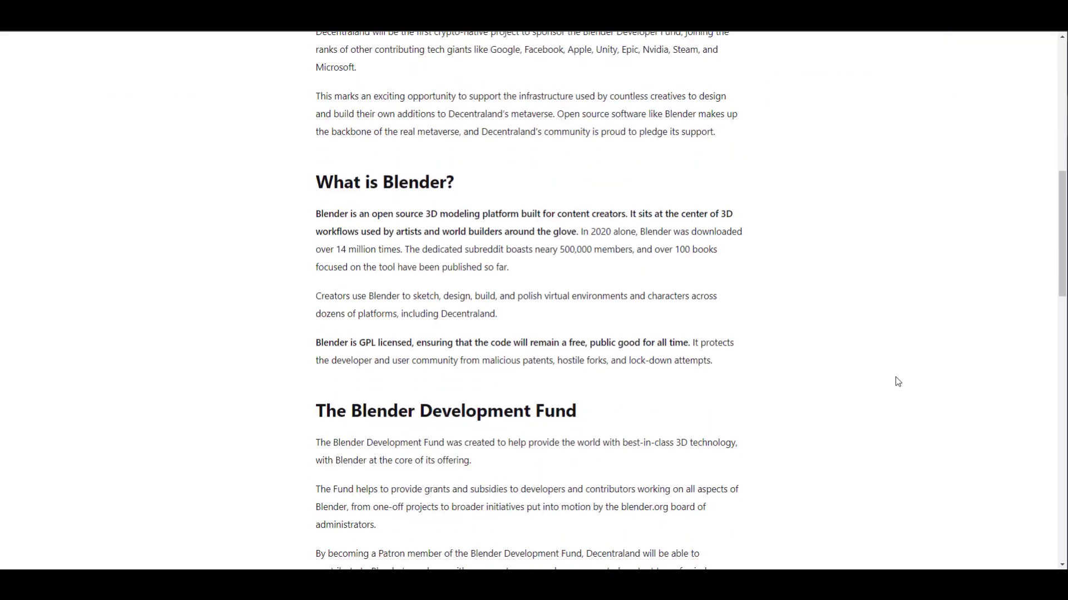
{"action": "scroll", "coordinate": [895, 377], "scroll_direction": "down", "scroll_amount": 5}
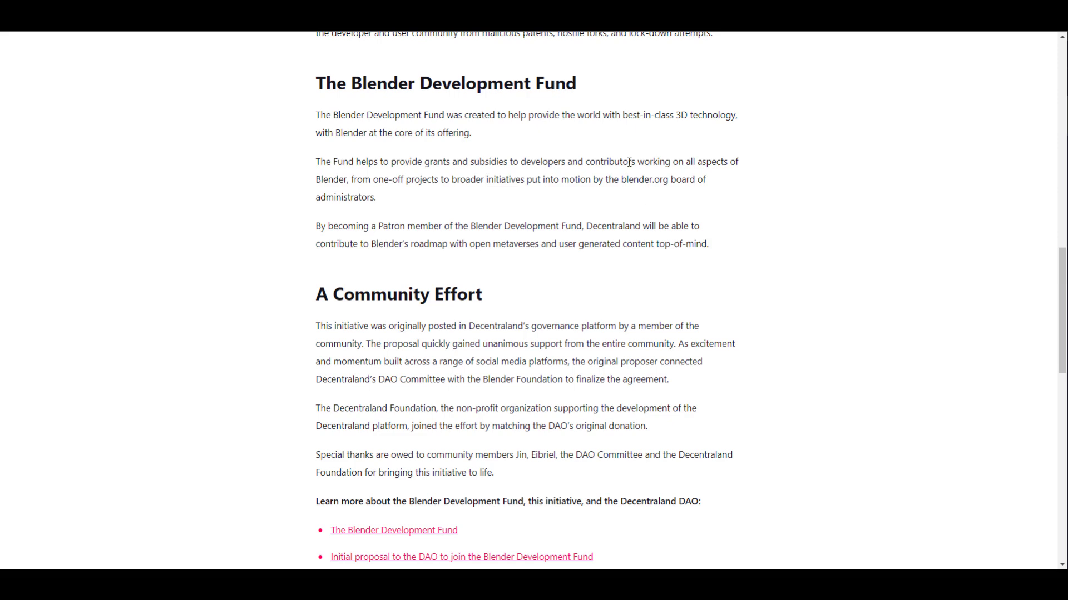
{"action": "scroll", "coordinate": [617, 340], "scroll_direction": "up", "scroll_amount": 7}
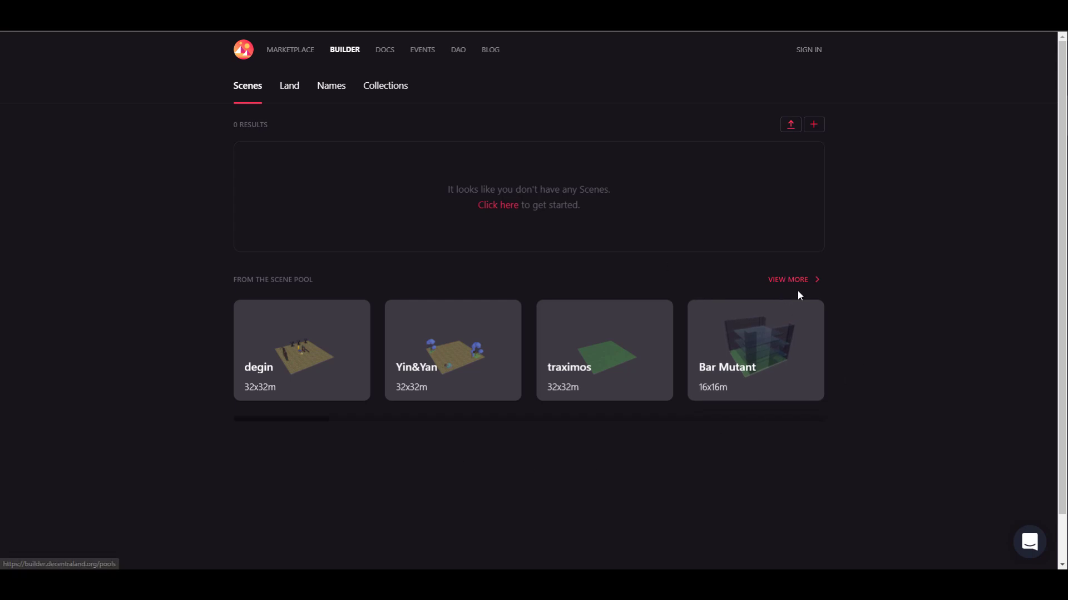
{"action": "left_click", "coordinate": [787, 279]}
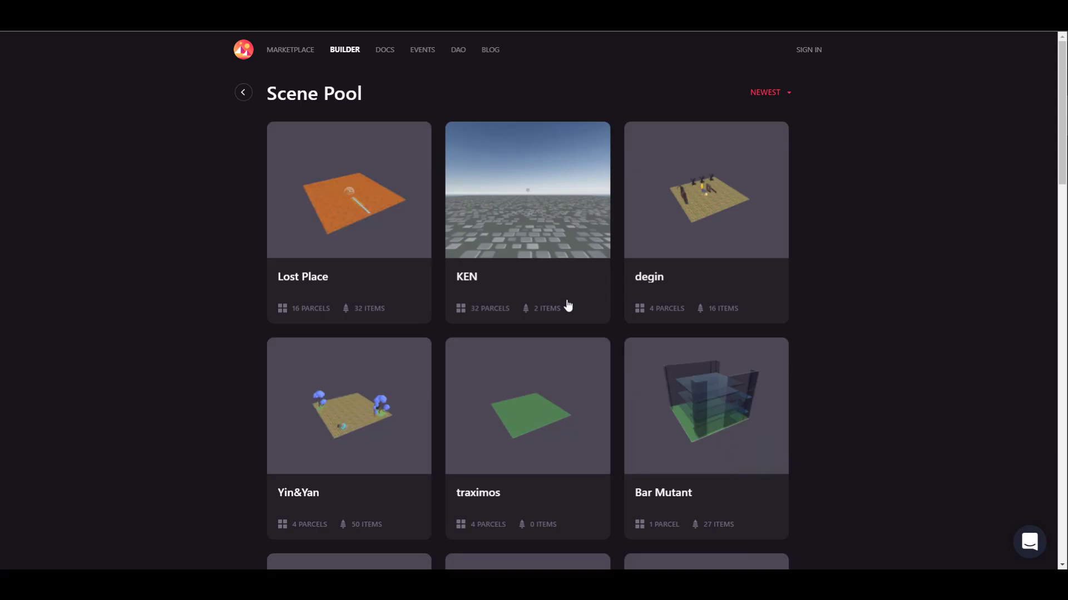
{"action": "scroll", "coordinate": [568, 305], "scroll_direction": "down", "scroll_amount": 10}
{"action": "scroll", "coordinate": [567, 305], "scroll_direction": "down", "scroll_amount": 6}
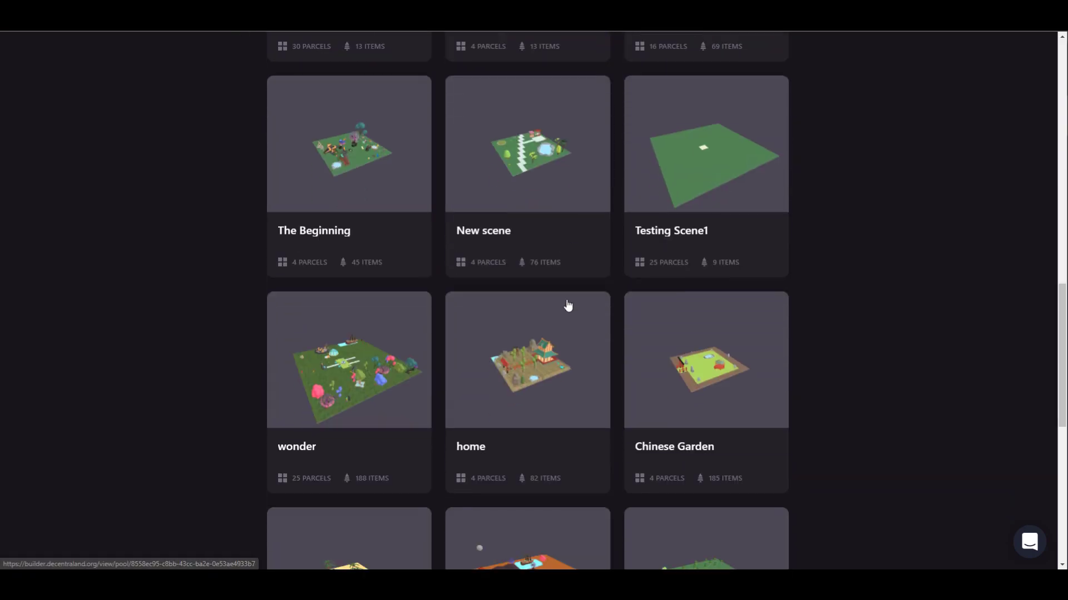
{"action": "scroll", "coordinate": [567, 305], "scroll_direction": "down", "scroll_amount": 6}
{"action": "scroll", "coordinate": [570, 305], "scroll_direction": "up", "scroll_amount": 10}
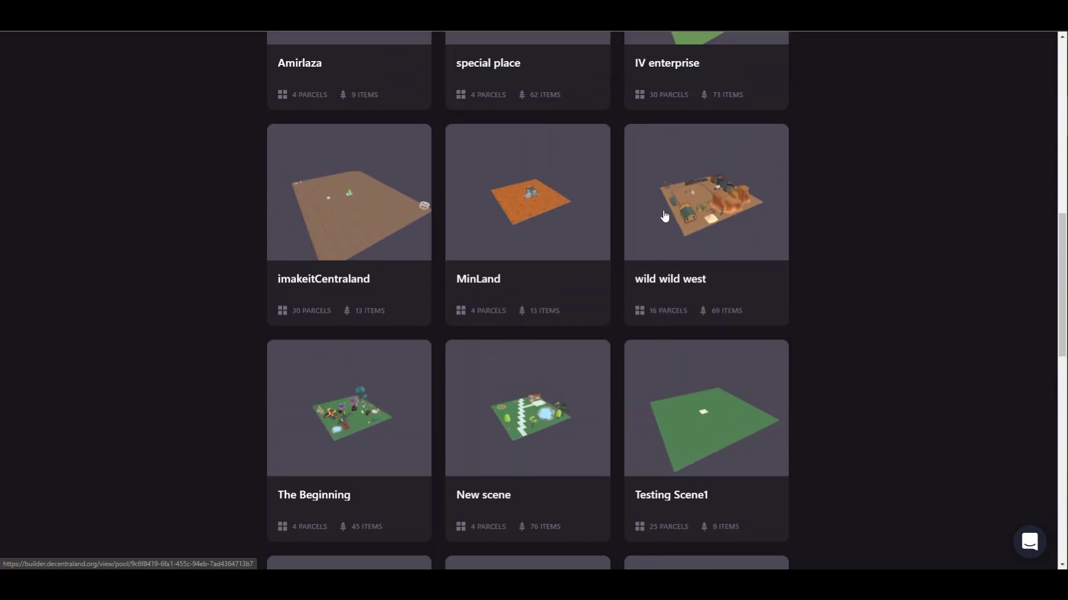
{"action": "left_click", "coordinate": [665, 216]}
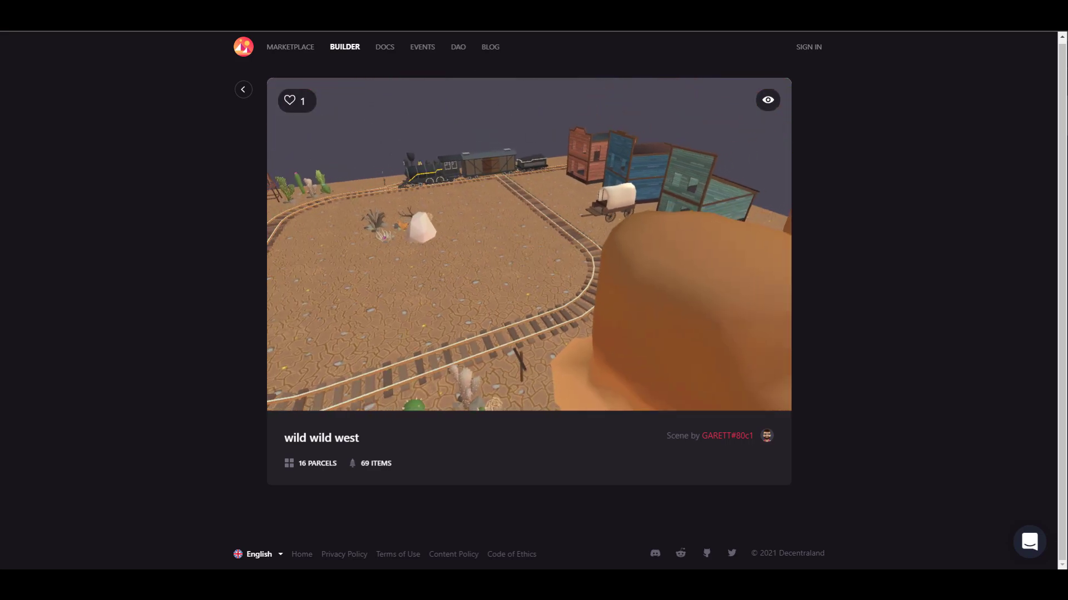
{"action": "key", "text": "alt+Left"}
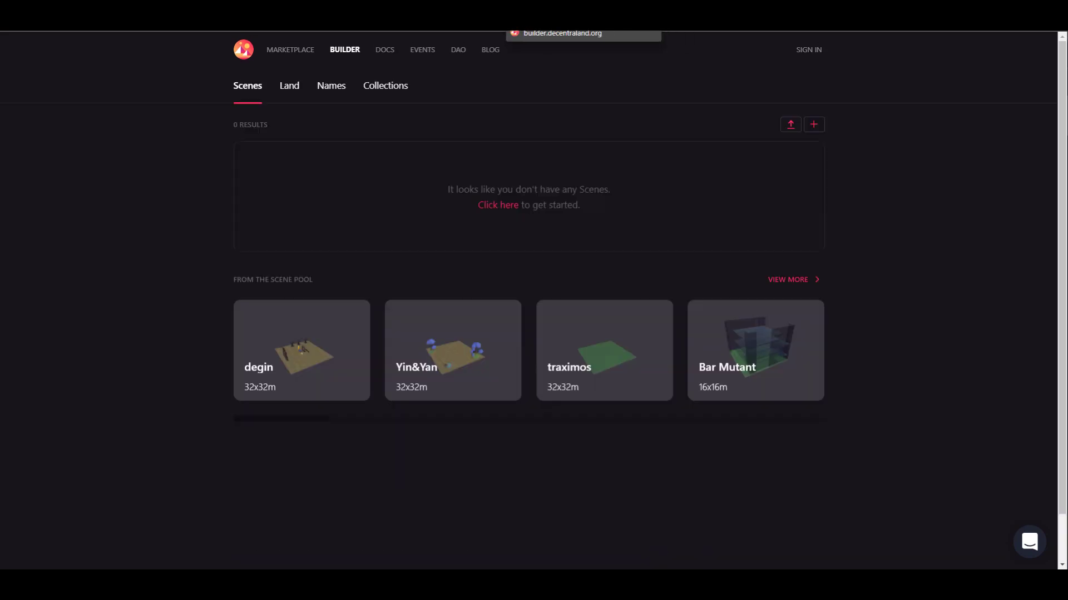
{"action": "left_click", "coordinate": [293, 86]}
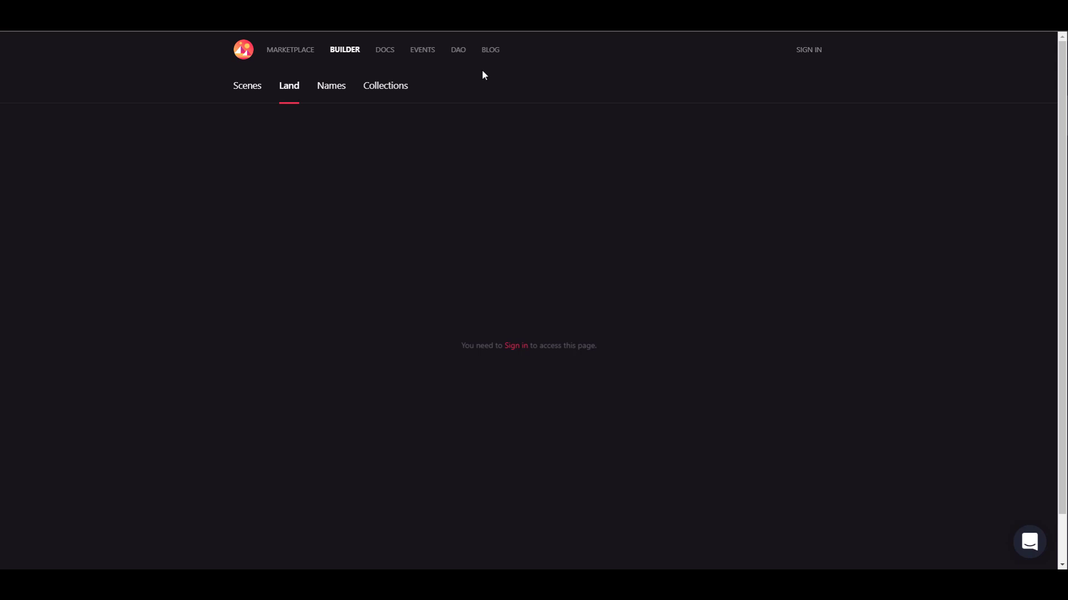
{"action": "left_click", "coordinate": [248, 88]}
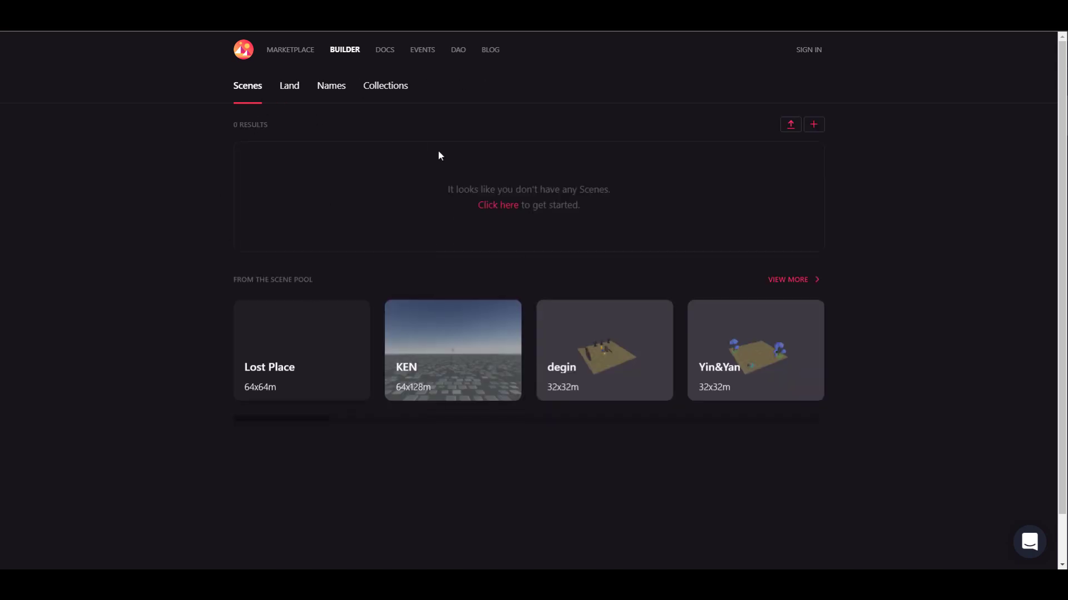
Step: Create a 2x2-parcel scene keeping the default name 'New scene'
{"action": "left_click", "coordinate": [811, 128]}
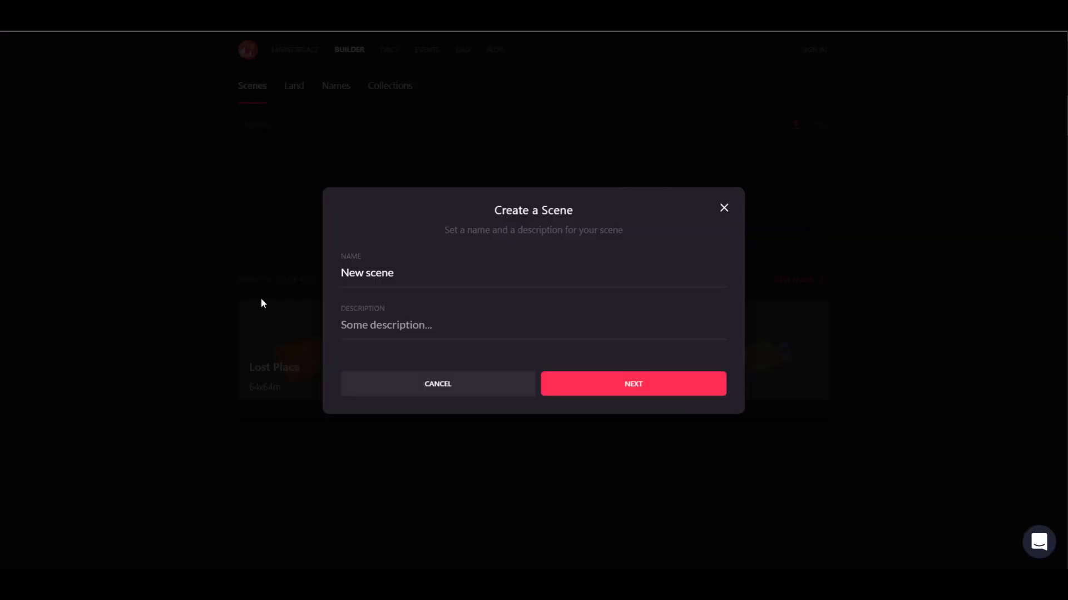
{"action": "left_click", "coordinate": [680, 391]}
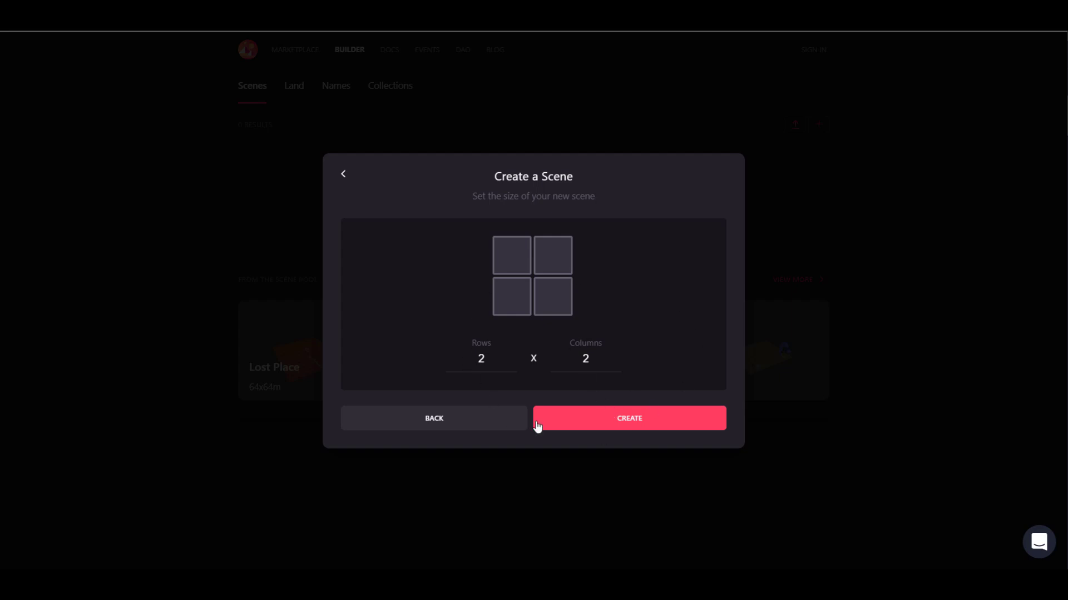
{"action": "left_click", "coordinate": [596, 421]}
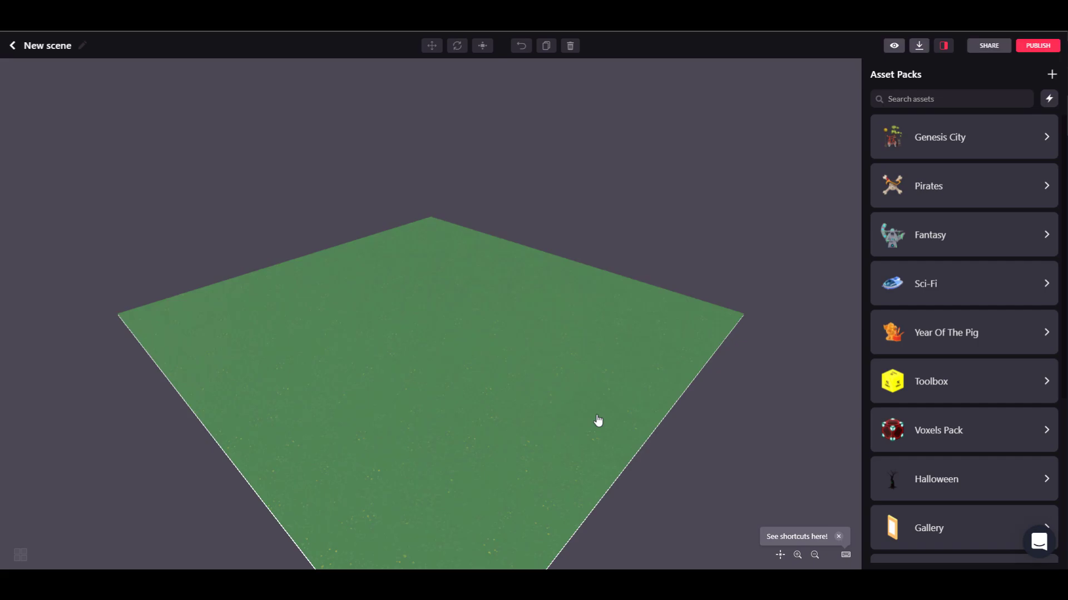
Step: Open the Genesis City asset pack and scroll its grid down to the trees
{"action": "scroll", "coordinate": [1008, 160], "scroll_direction": "down", "scroll_amount": 5}
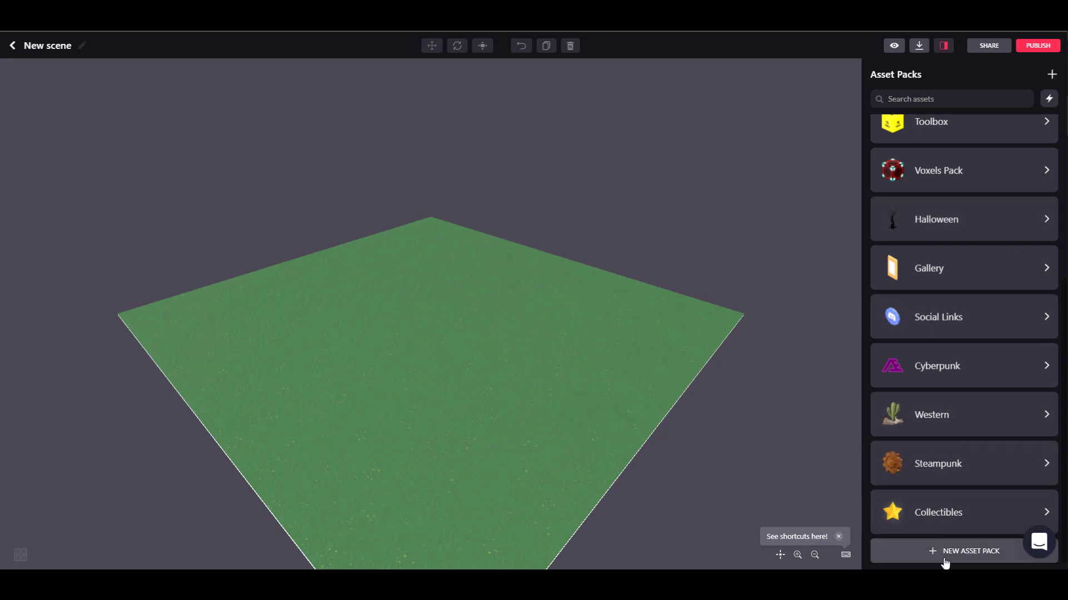
{"action": "scroll", "coordinate": [970, 347], "scroll_direction": "up", "scroll_amount": 5}
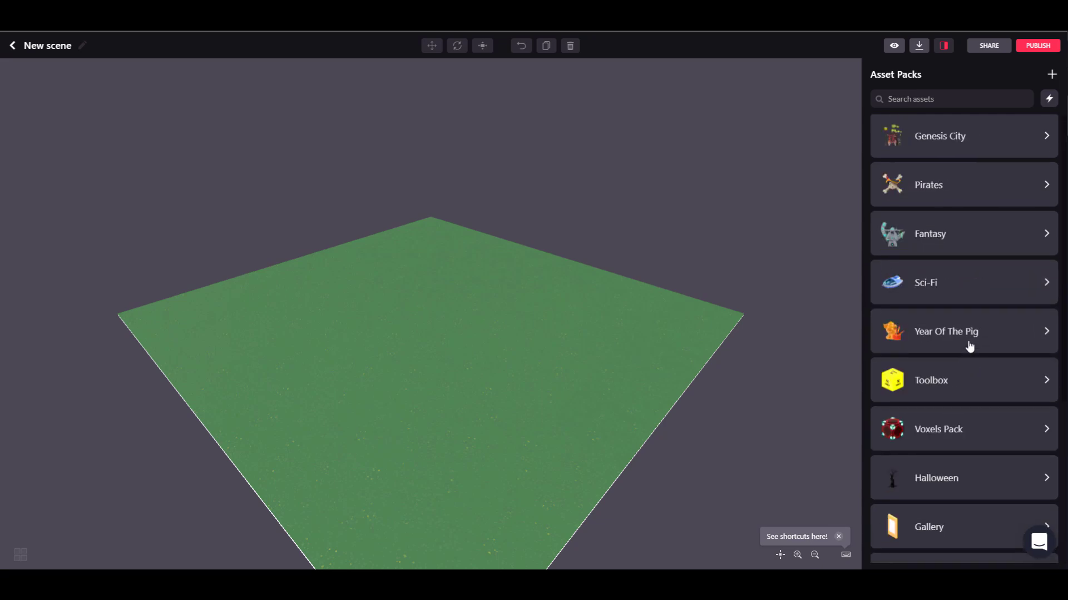
{"action": "left_click", "coordinate": [953, 135]}
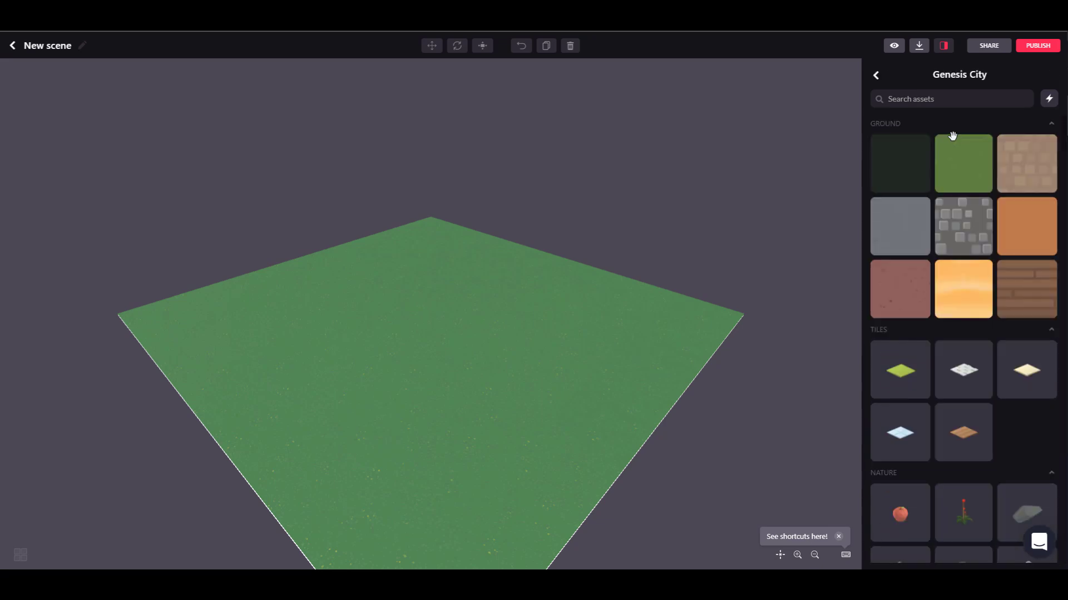
{"action": "scroll", "coordinate": [955, 467], "scroll_direction": "down", "scroll_amount": 5}
{"action": "scroll", "coordinate": [951, 455], "scroll_direction": "down", "scroll_amount": 5}
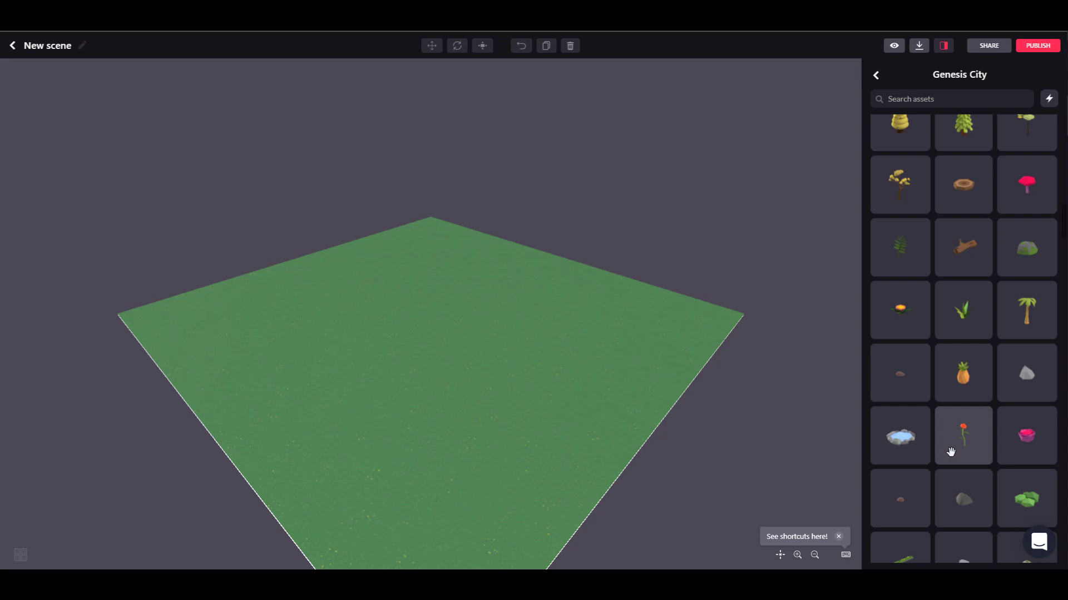
{"action": "scroll", "coordinate": [973, 345], "scroll_direction": "down", "scroll_amount": 5}
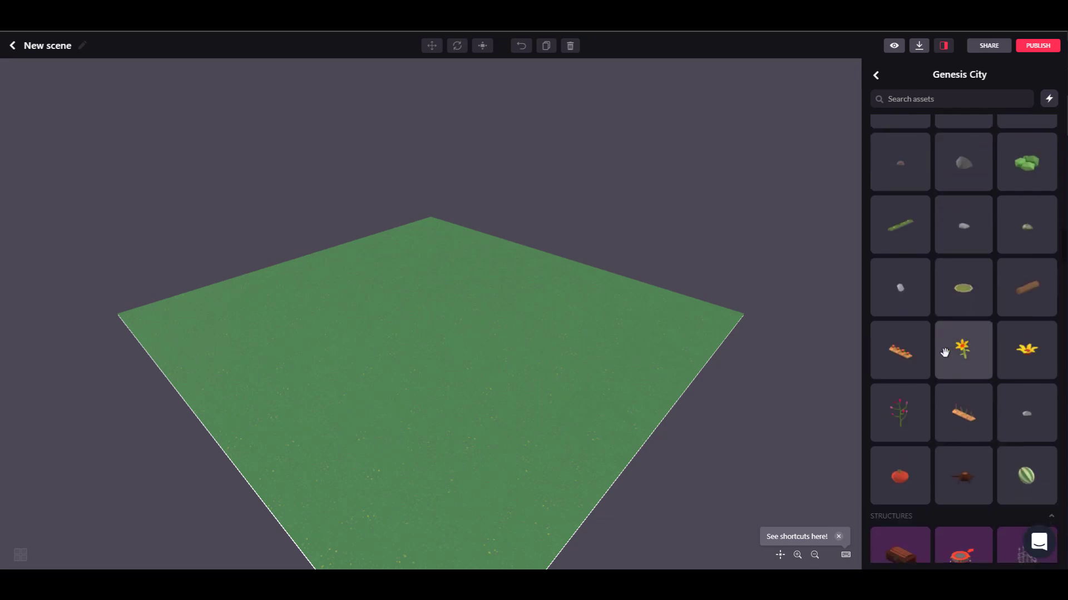
{"action": "scroll", "coordinate": [963, 345], "scroll_direction": "up", "scroll_amount": 10}
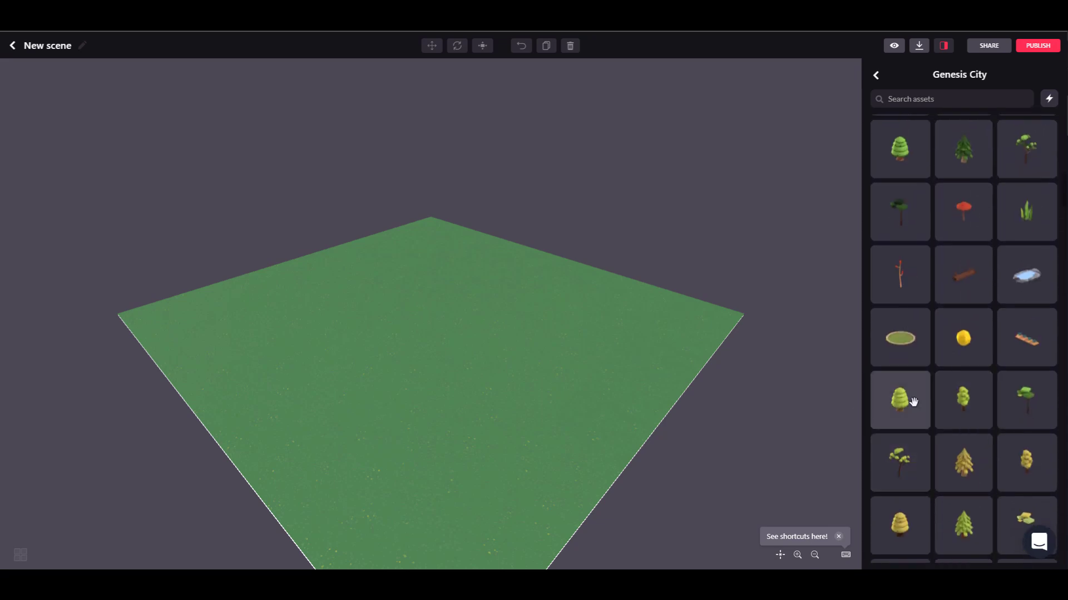
Step: Place a round tree on the grass and set a duplicate down beside it
{"action": "left_click_drag", "start_coordinate": [911, 402], "coordinate": [398, 388]}
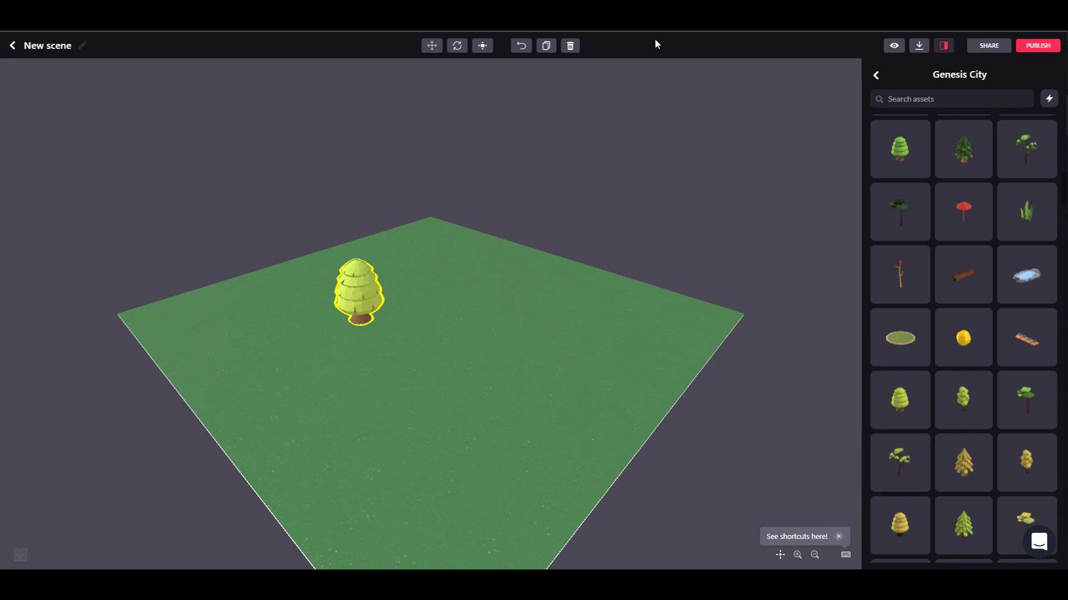
{"action": "left_click", "coordinate": [546, 46]}
{"action": "left_click", "coordinate": [431, 45]}
{"action": "left_click_drag", "start_coordinate": [393, 350], "coordinate": [502, 200]}
{"action": "left_click_drag", "start_coordinate": [429, 250], "coordinate": [322, 240]}
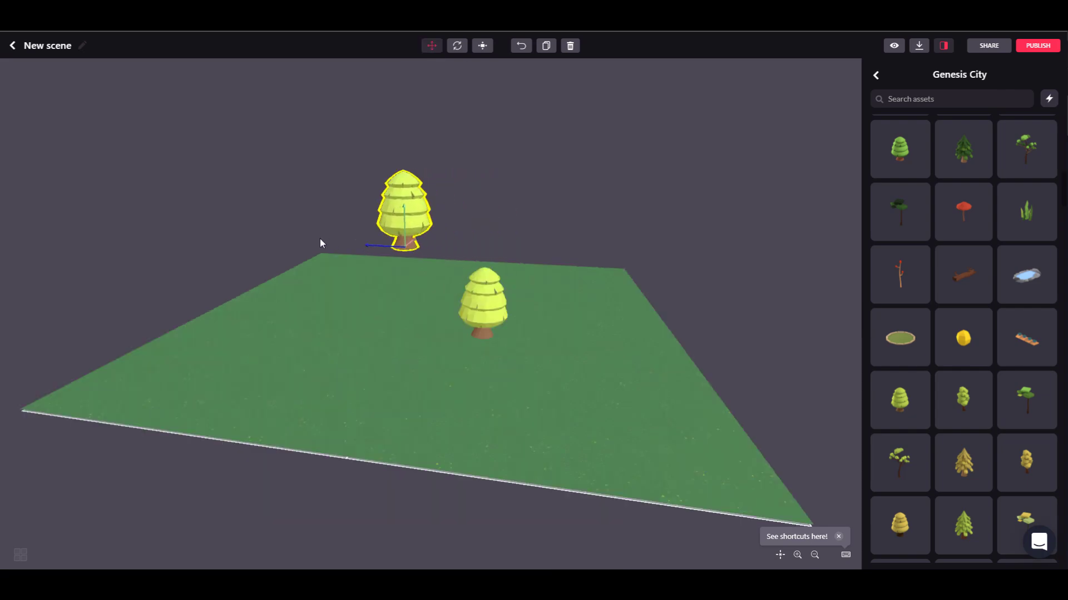
{"action": "left_click_drag", "start_coordinate": [383, 223], "coordinate": [393, 314]}
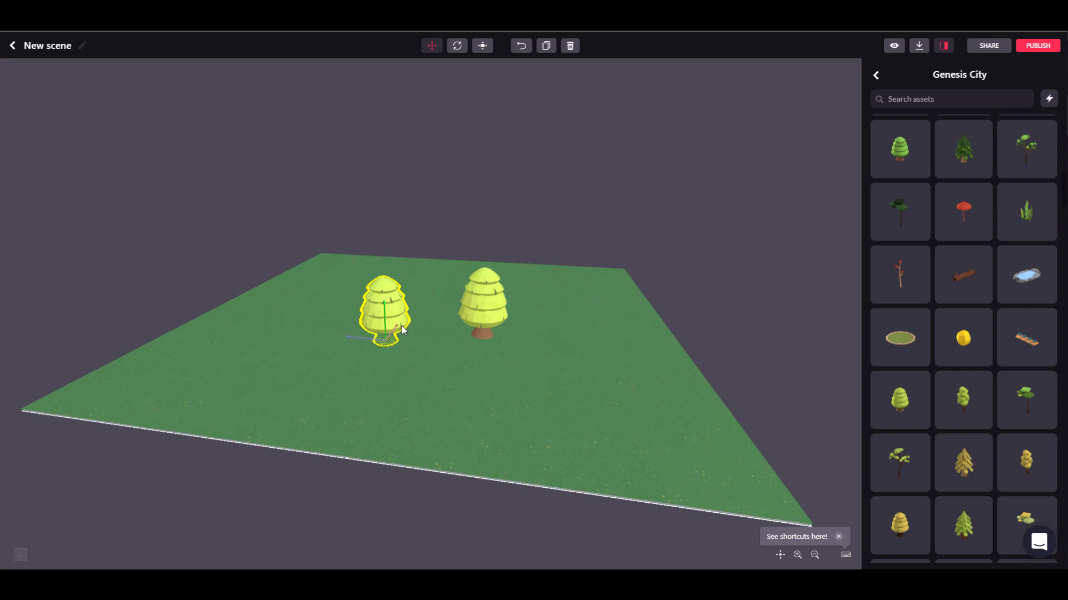
Step: Enlarge the copied tree, then drop a light green poplar and another tree nearby
{"action": "left_click", "coordinate": [482, 46]}
{"action": "left_click_drag", "start_coordinate": [522, 160], "coordinate": [541, 216]}
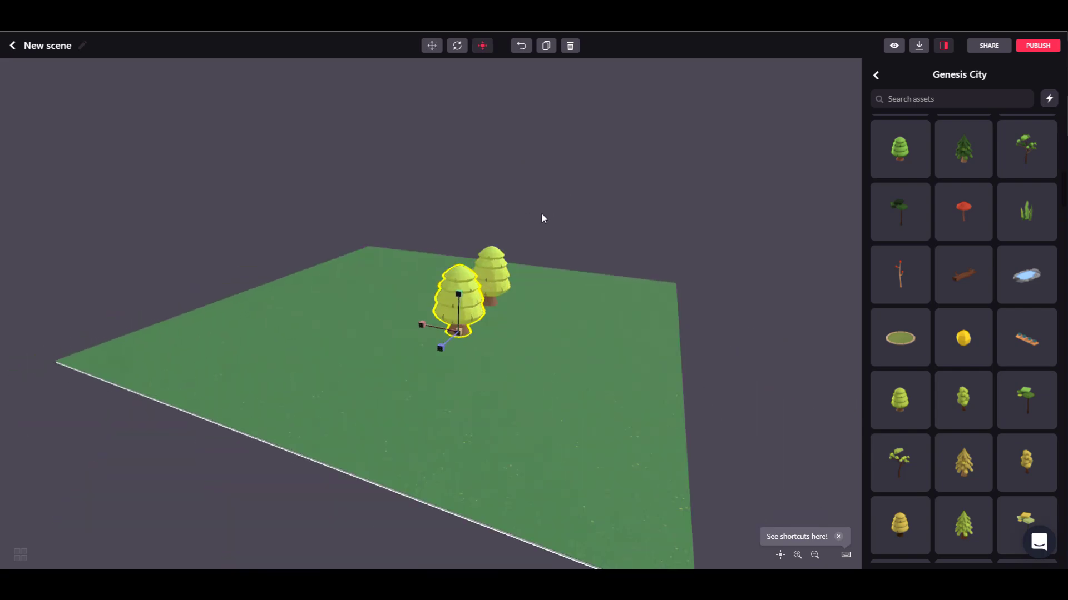
{"action": "left_click_drag", "start_coordinate": [439, 349], "coordinate": [572, 473]}
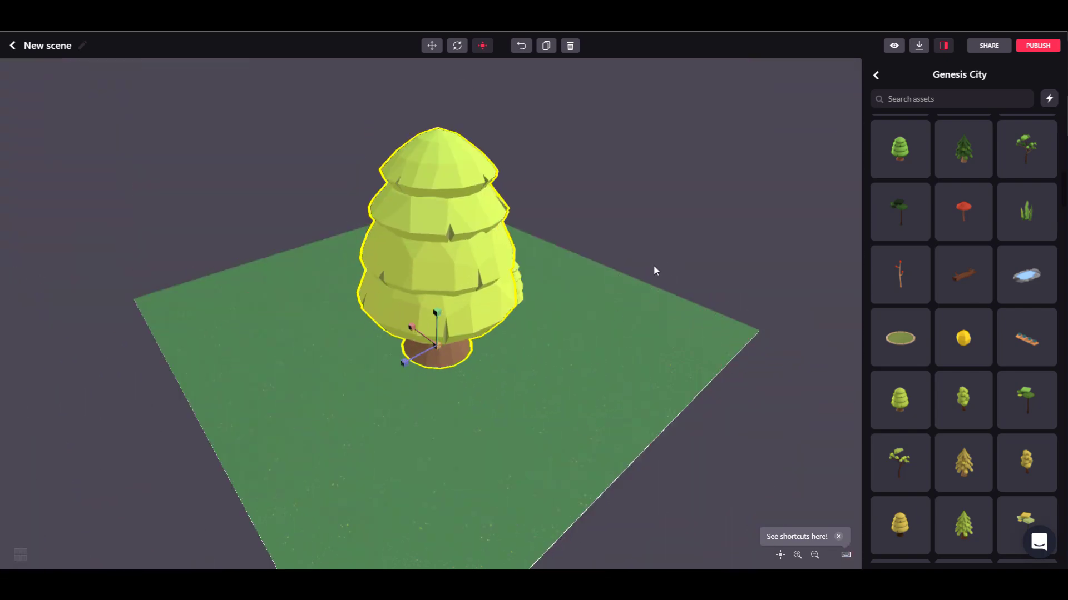
{"action": "left_click_drag", "start_coordinate": [653, 264], "coordinate": [554, 182]}
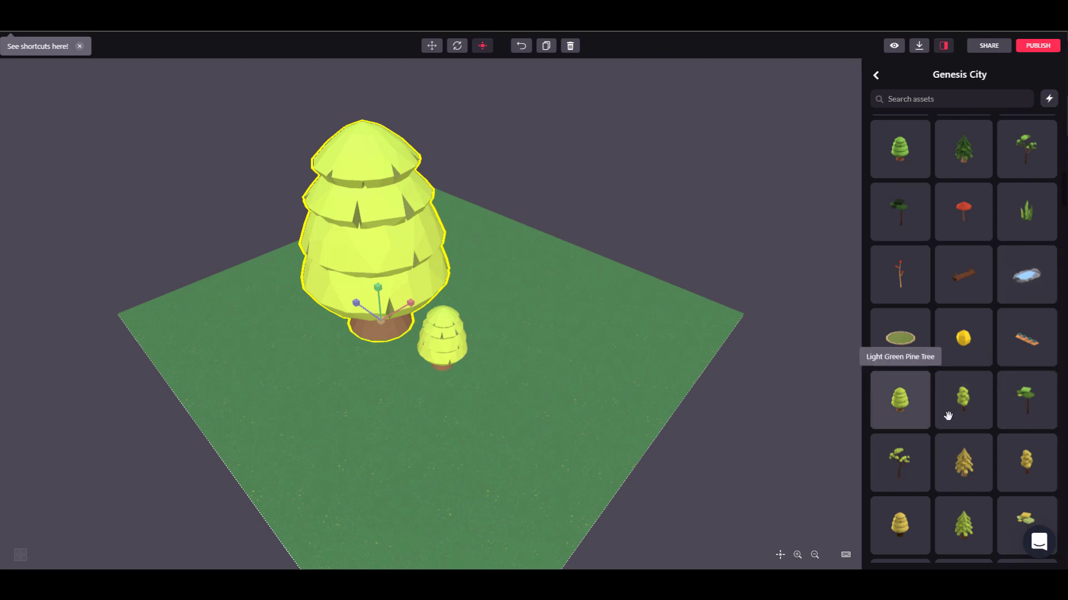
{"action": "left_click_drag", "start_coordinate": [957, 408], "coordinate": [550, 329]}
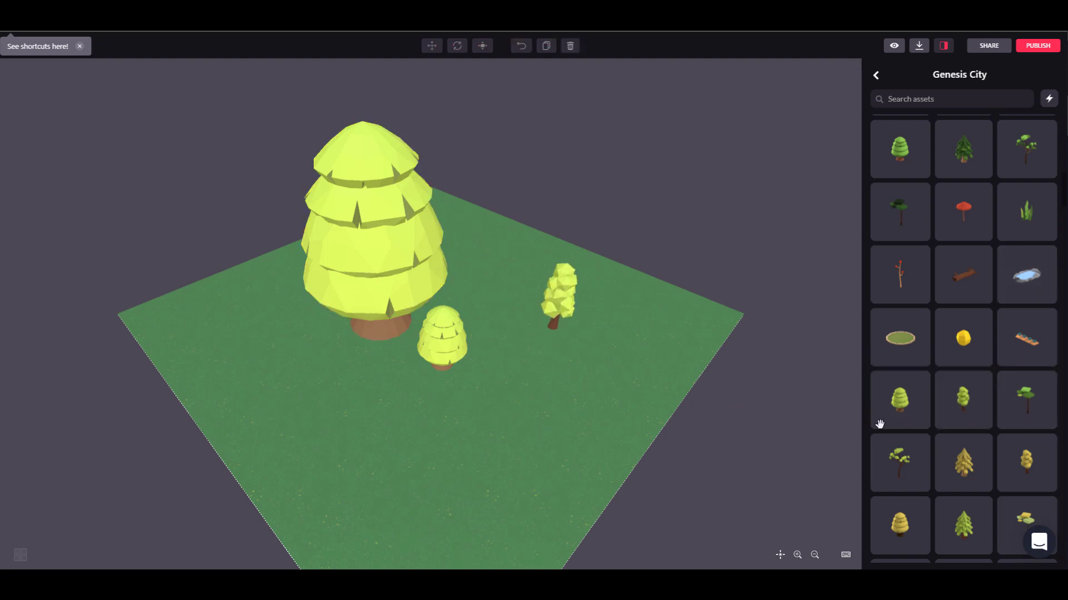
{"action": "left_click_drag", "start_coordinate": [966, 528], "coordinate": [396, 401]}
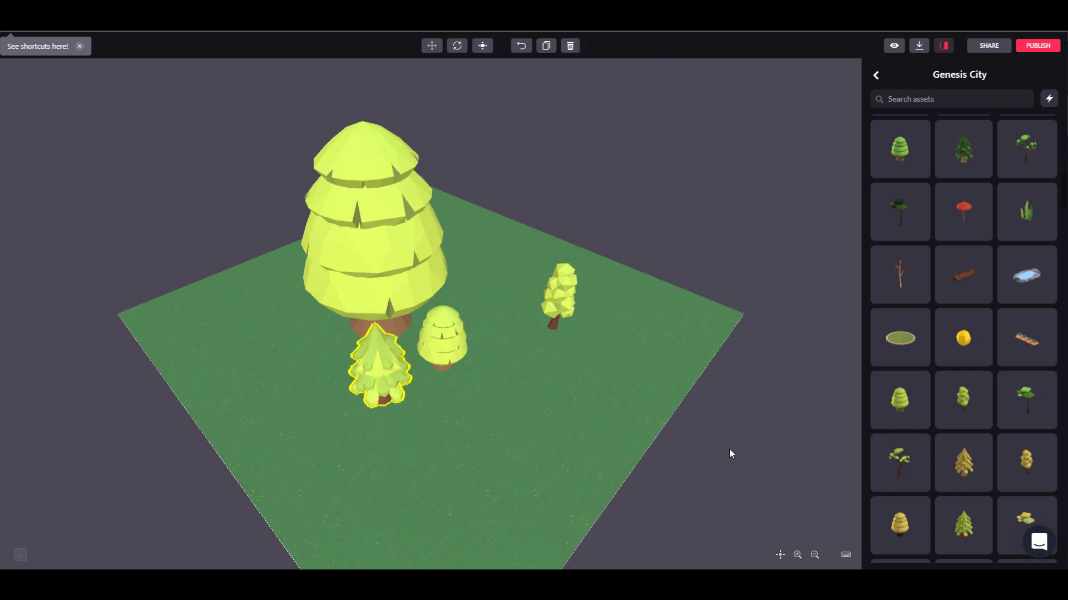
Step: Open the Cyberpunk asset pack, then download the scene as a zip
{"action": "left_click", "coordinate": [876, 76]}
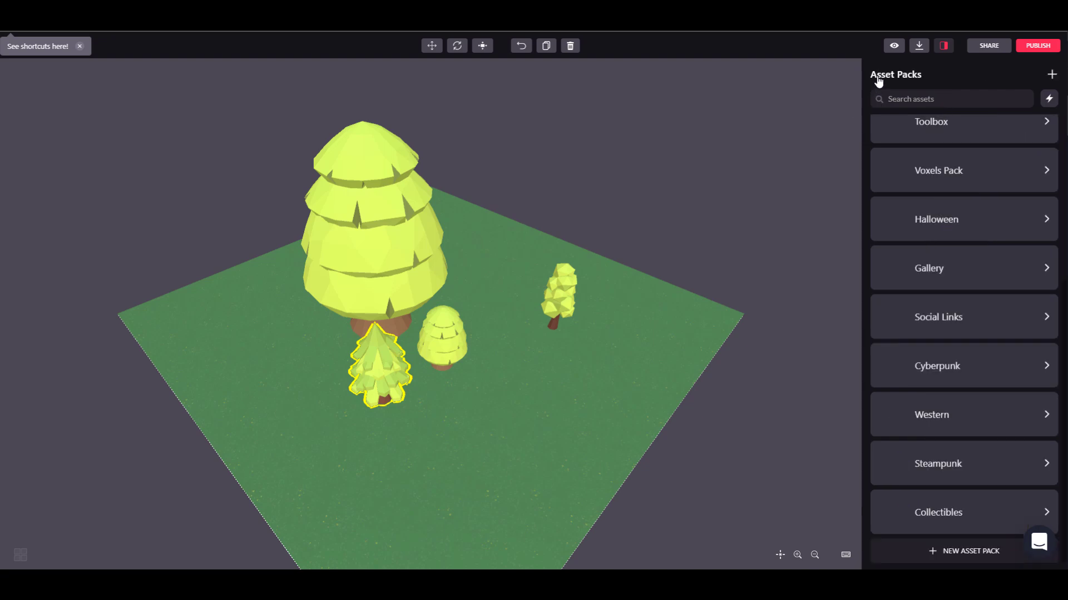
{"action": "left_click", "coordinate": [935, 380]}
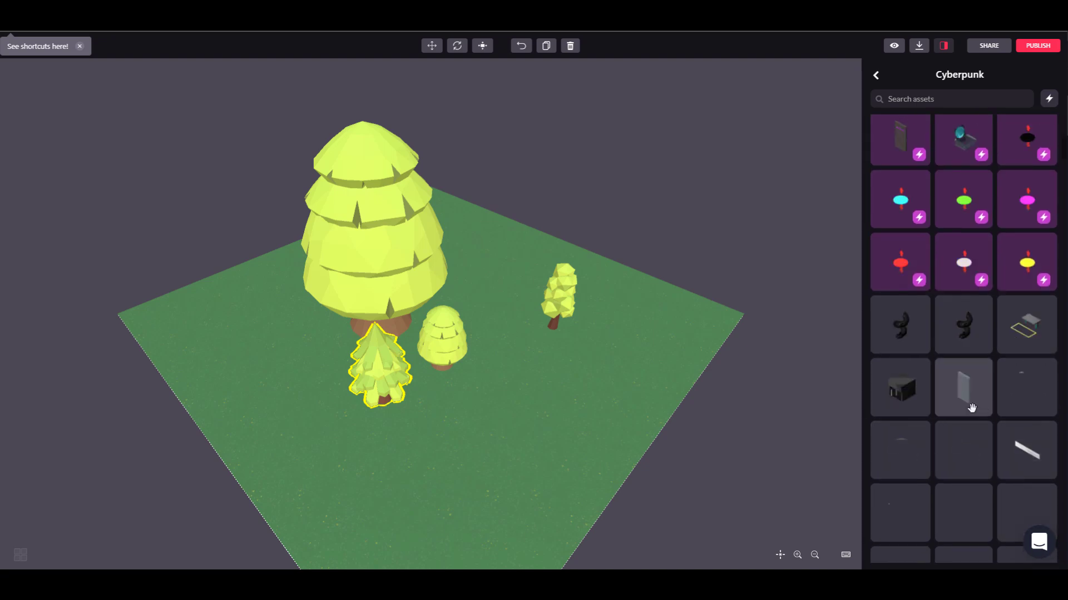
{"action": "left_click", "coordinate": [920, 45]}
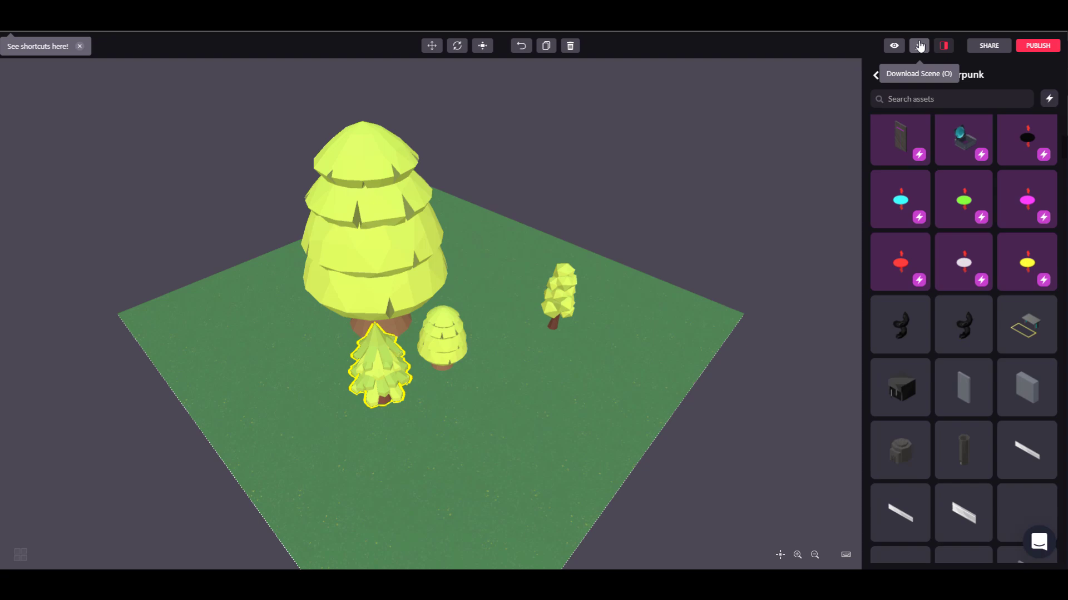
{"action": "left_click", "coordinate": [920, 46]}
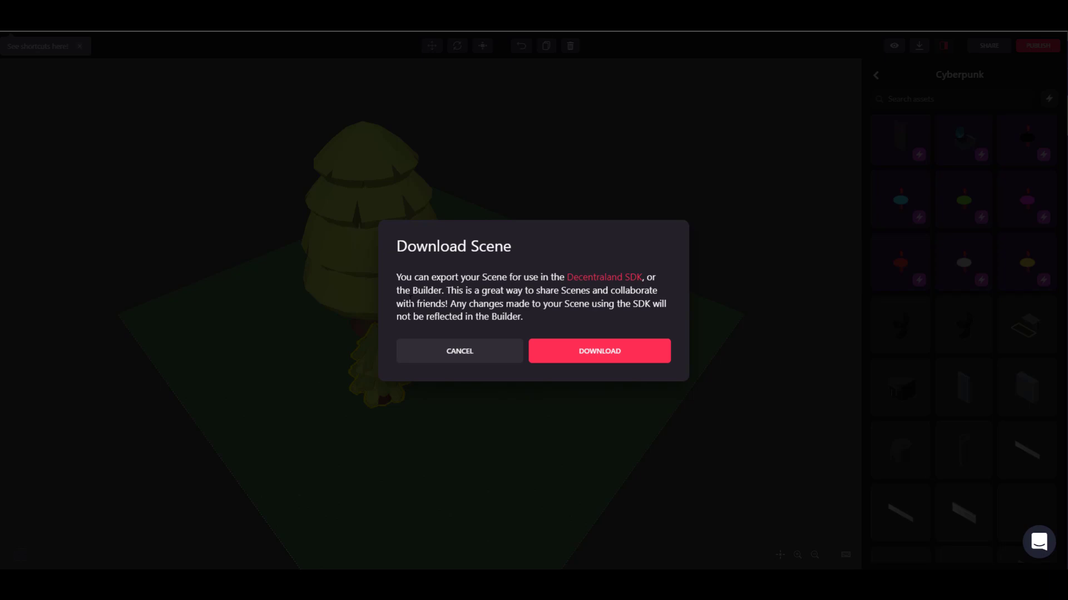
{"action": "left_click", "coordinate": [562, 358]}
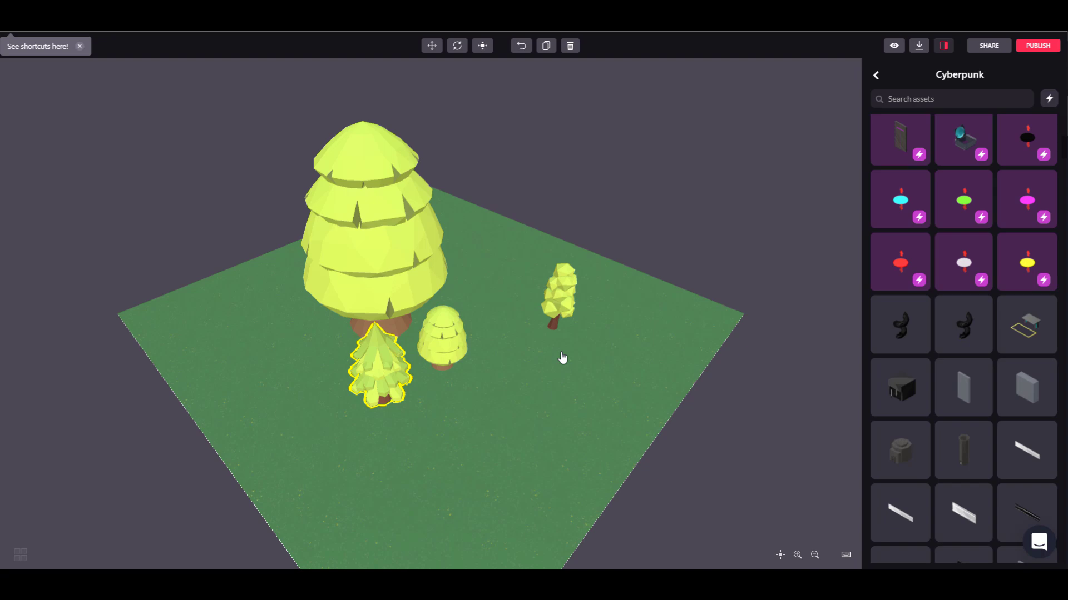
Step: Expand the src folders and list the TreeRoundPine_03 asset files
{"action": "left_click", "coordinate": [207, 259]}
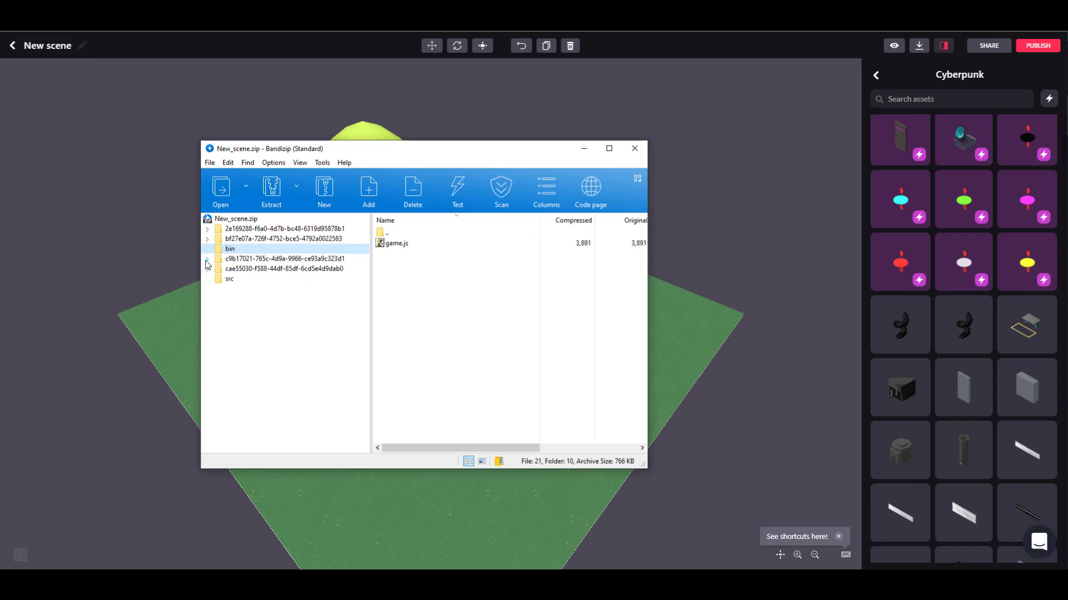
{"action": "left_click", "coordinate": [228, 280]}
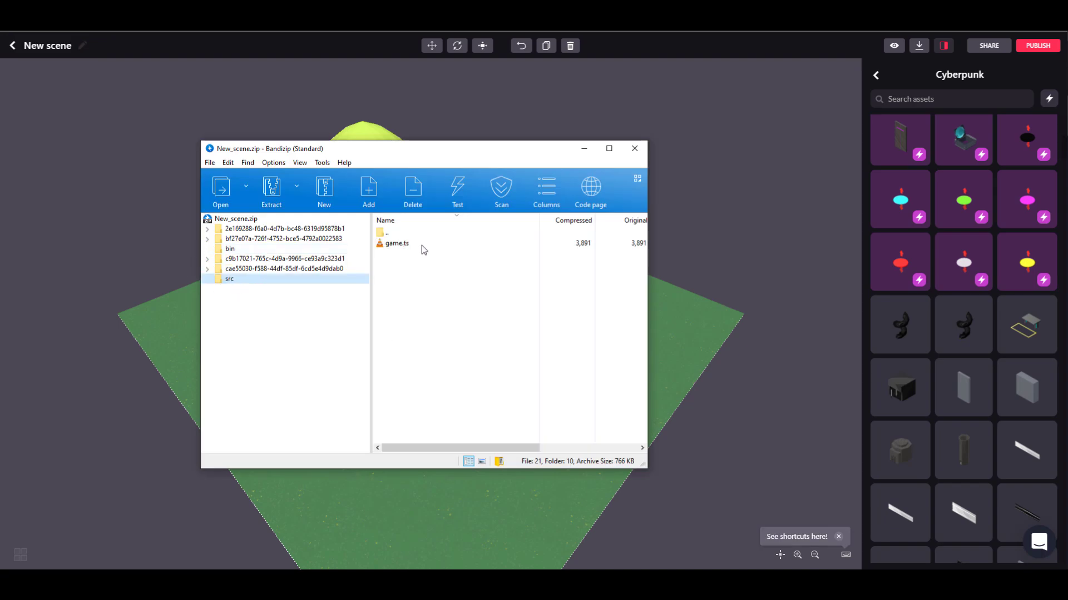
{"action": "double_click", "coordinate": [240, 269]}
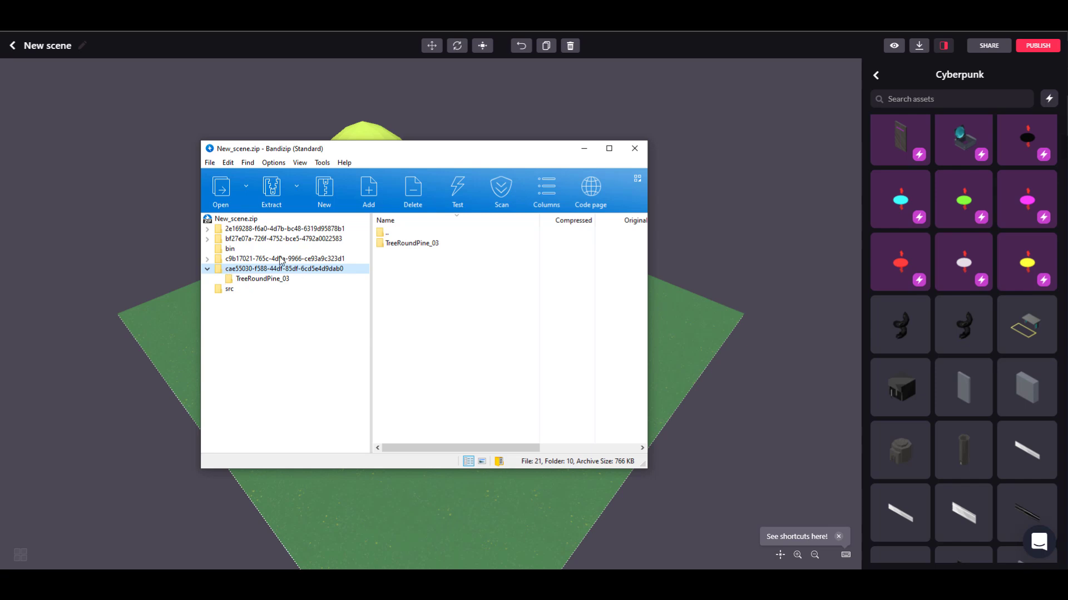
{"action": "left_click", "coordinate": [272, 279]}
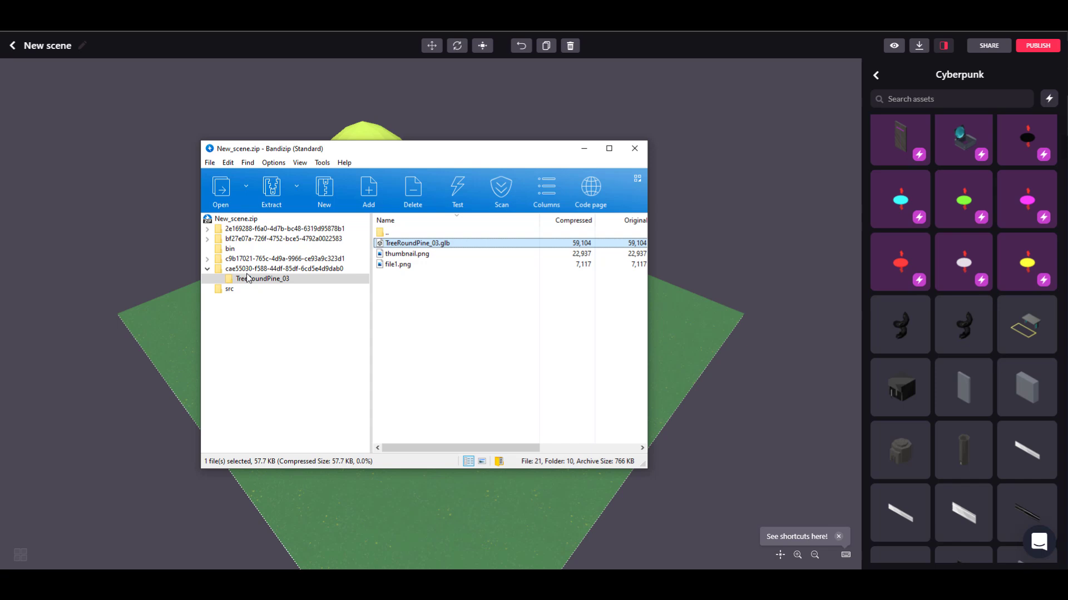
Step: Open FloorBaseGrass_01 and preview its .glb model, thumbnail and Floor_Grass01.png.png texture
{"action": "double_click", "coordinate": [238, 260]}
{"action": "left_click", "coordinate": [262, 271]}
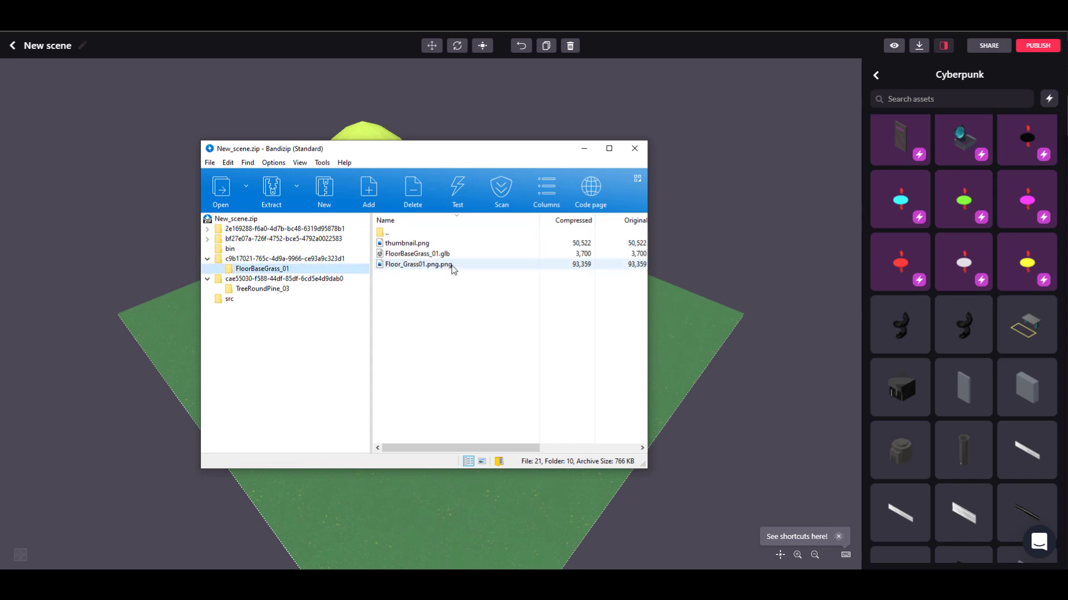
{"action": "left_click", "coordinate": [423, 256]}
{"action": "left_click", "coordinate": [423, 243]}
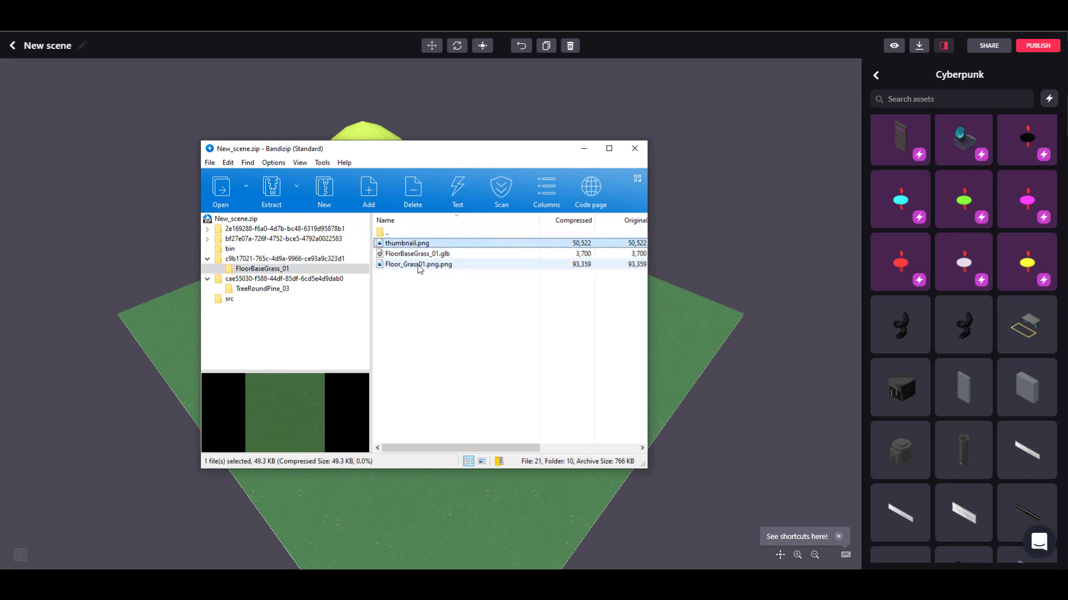
{"action": "left_click", "coordinate": [426, 265]}
Step: Open TreeFir_01 and preview its TreeFir_01.glb model, thumbnail and file1.png texture
{"action": "double_click", "coordinate": [244, 239]}
{"action": "left_click", "coordinate": [249, 249]}
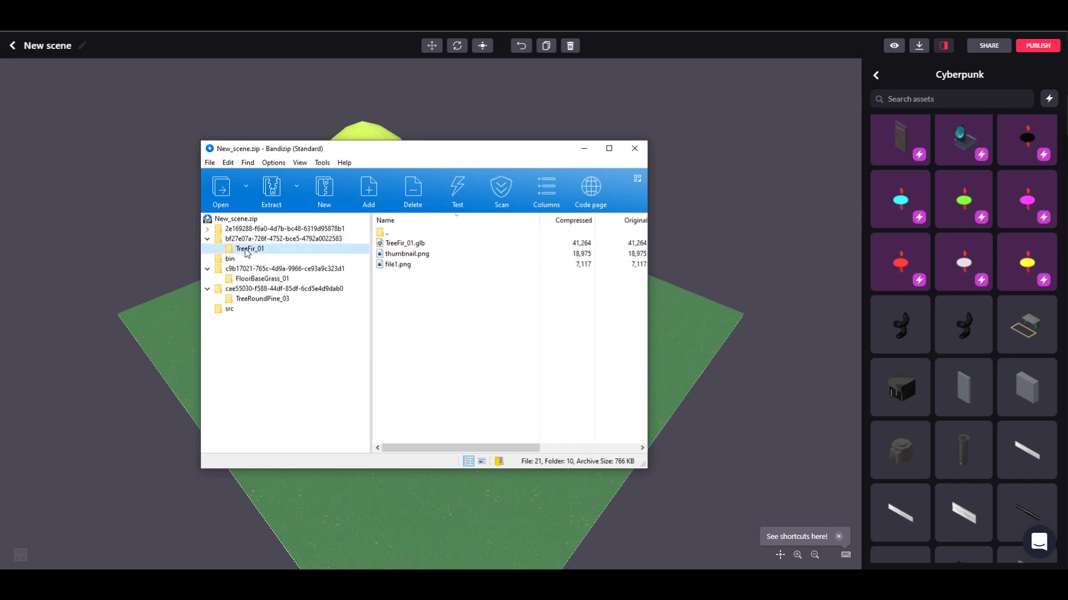
{"action": "left_click", "coordinate": [395, 243]}
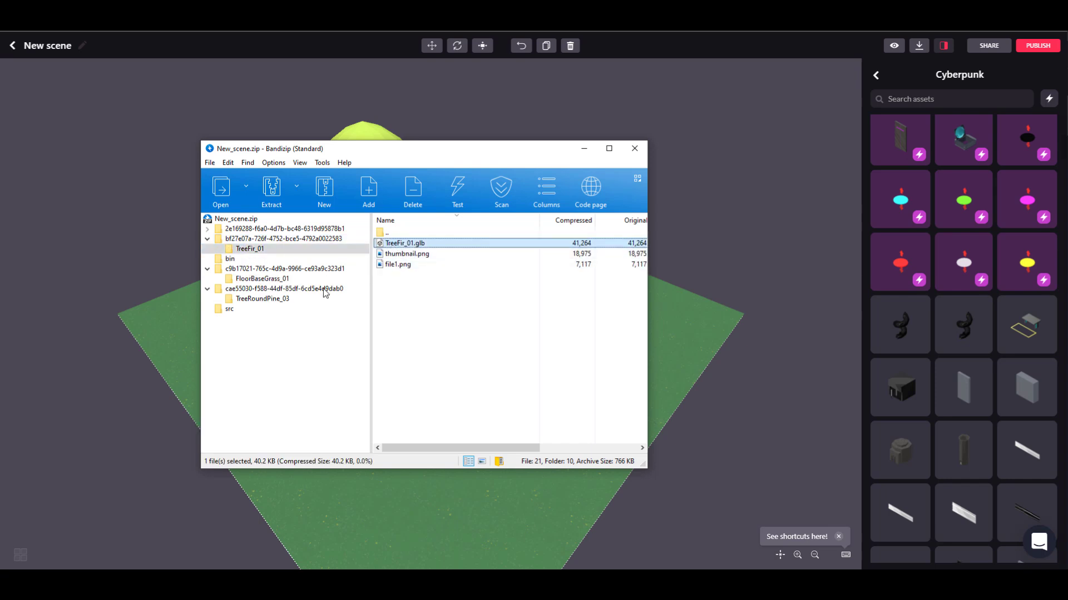
{"action": "left_click", "coordinate": [421, 254]}
{"action": "left_click", "coordinate": [399, 265]}
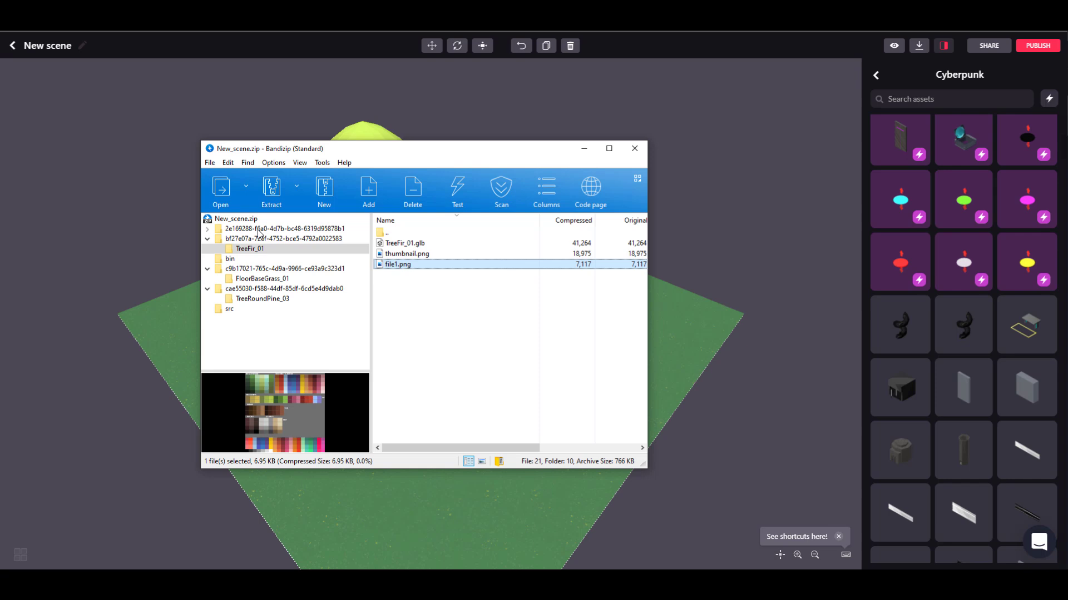
Step: List the TreePine_03 asset files, then close Bandizip
{"action": "double_click", "coordinate": [261, 234]}
{"action": "left_click", "coordinate": [253, 240]}
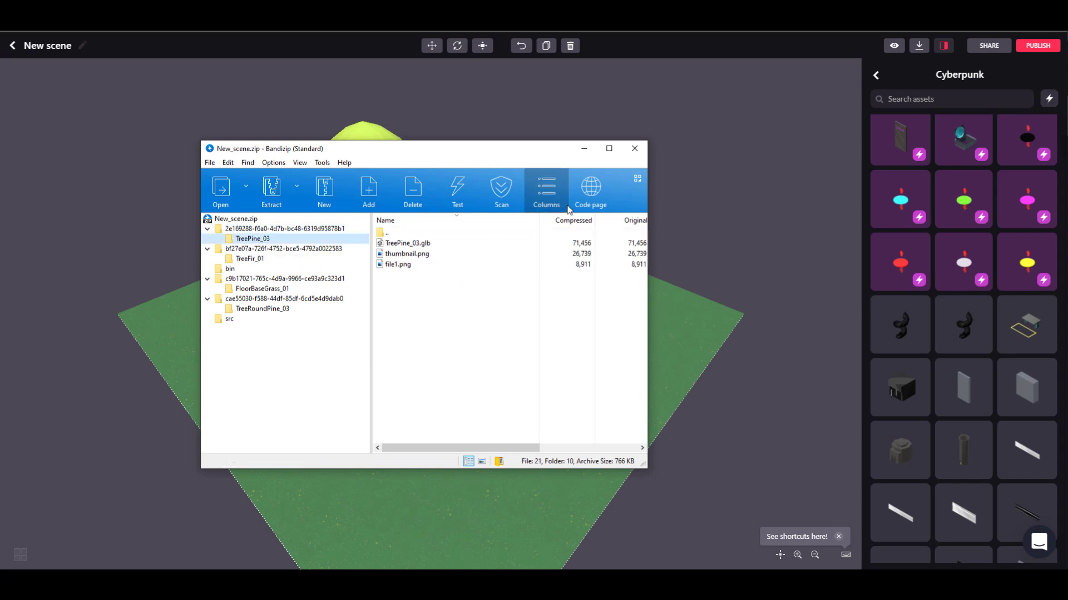
{"action": "left_click", "coordinate": [634, 148]}
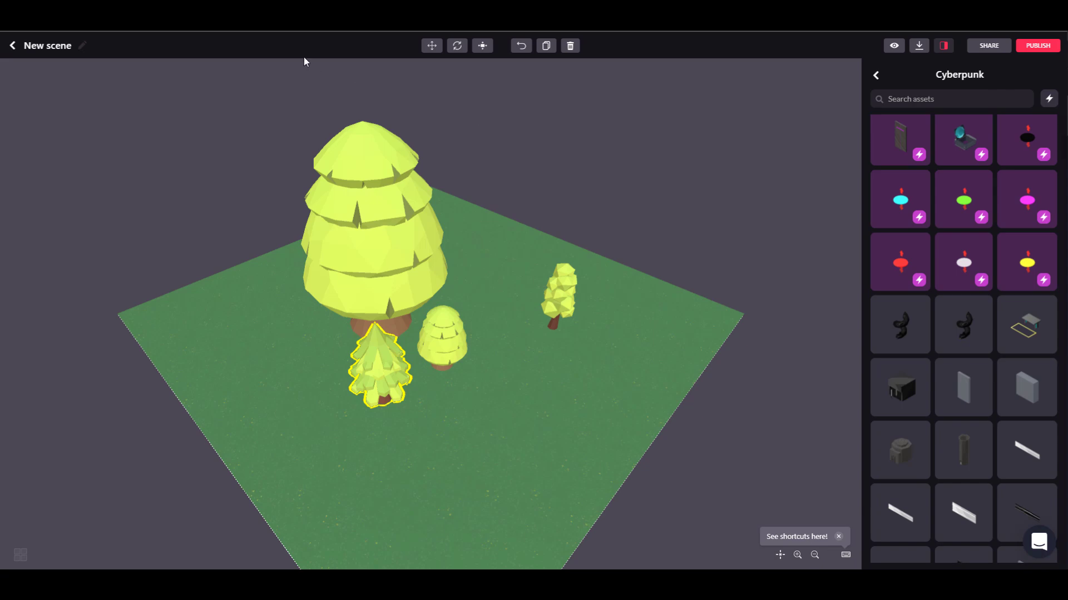
Step: Leave the scene editor and scroll through blender.org developer blog posts like Cycles X Project Update
{"action": "left_click", "coordinate": [13, 46]}
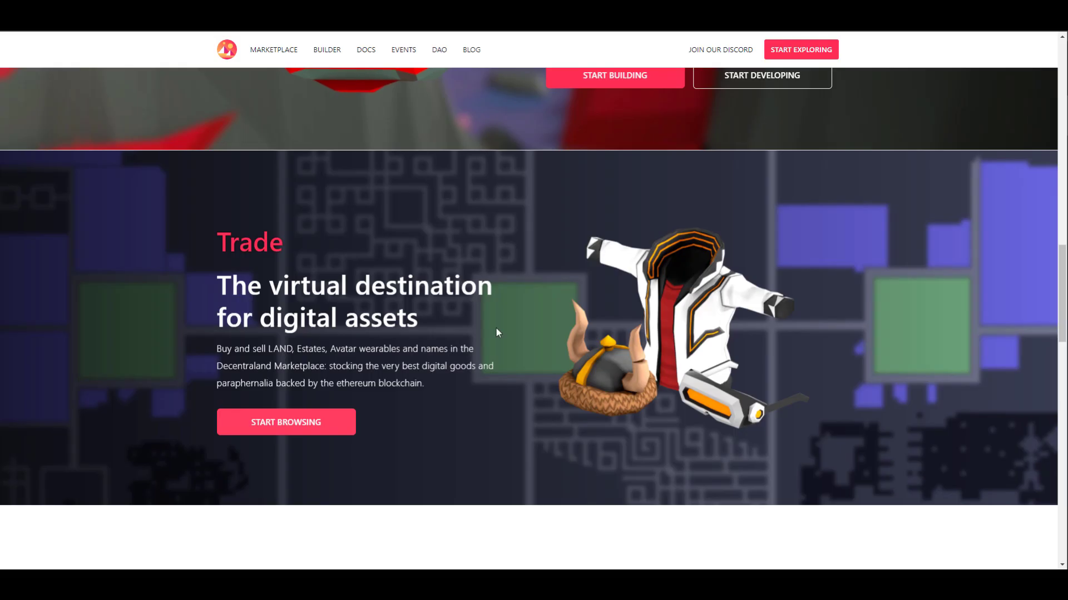
{"action": "scroll", "coordinate": [496, 328], "scroll_direction": "down", "scroll_amount": 2}
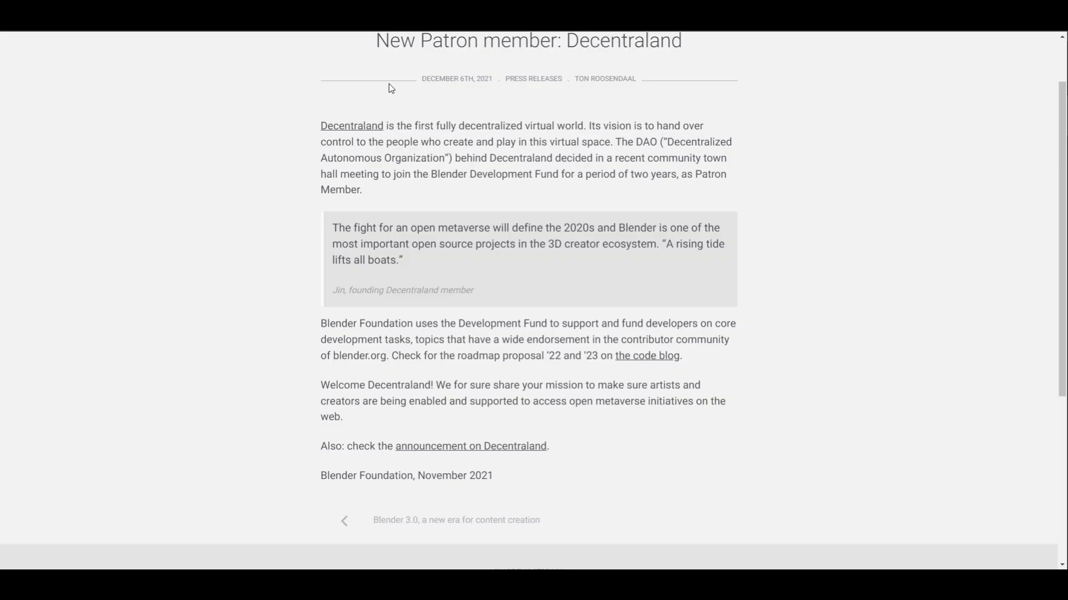
{"action": "scroll", "coordinate": [422, 189], "scroll_direction": "up", "scroll_amount": 2}
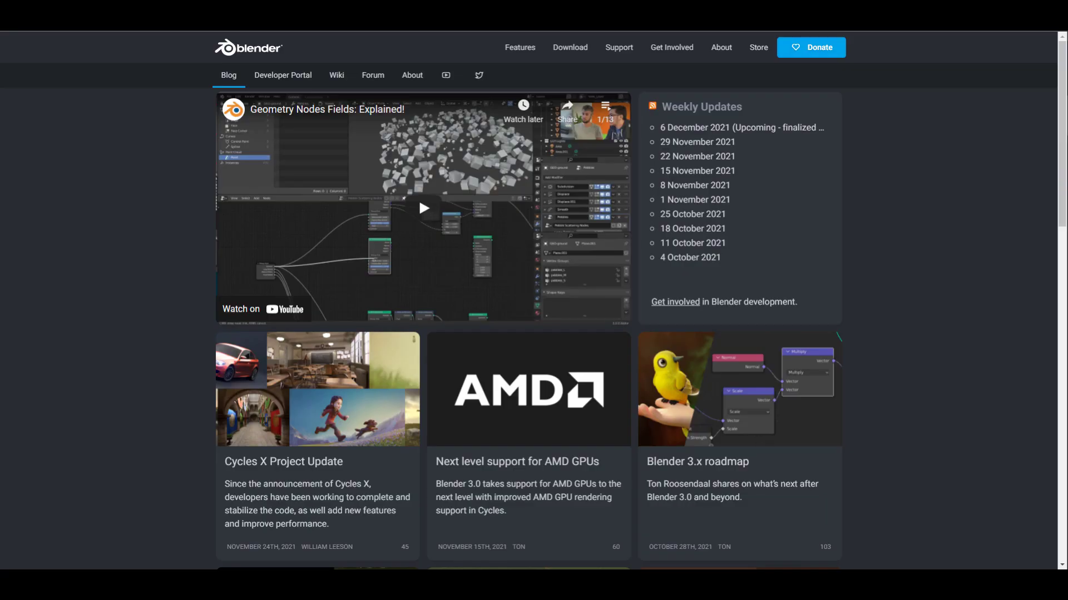
{"action": "scroll", "coordinate": [733, 387], "scroll_direction": "down", "scroll_amount": 4}
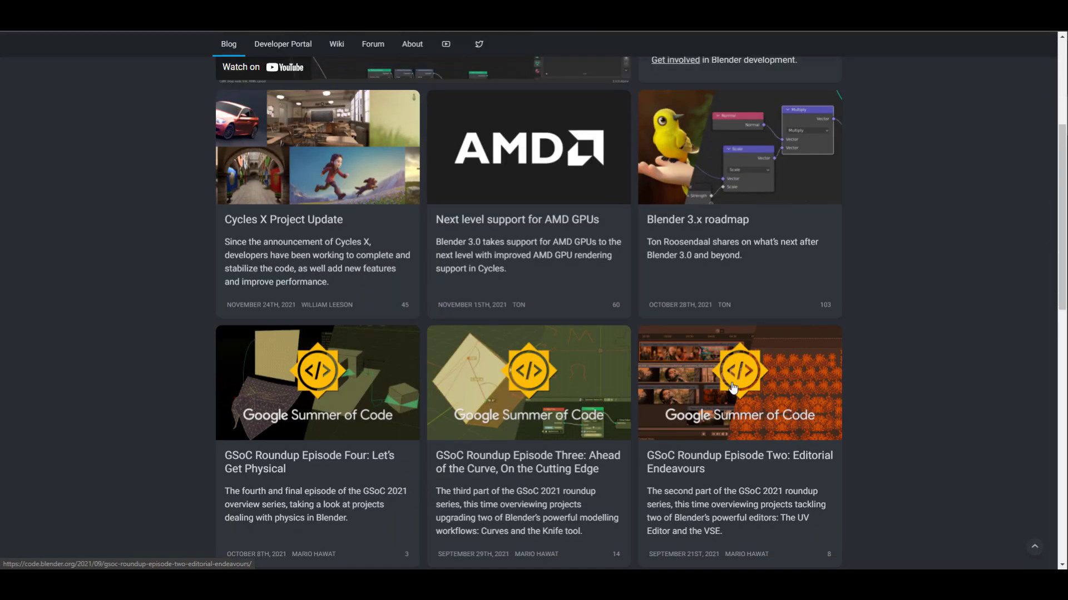
{"action": "scroll", "coordinate": [733, 388], "scroll_direction": "down", "scroll_amount": 8}
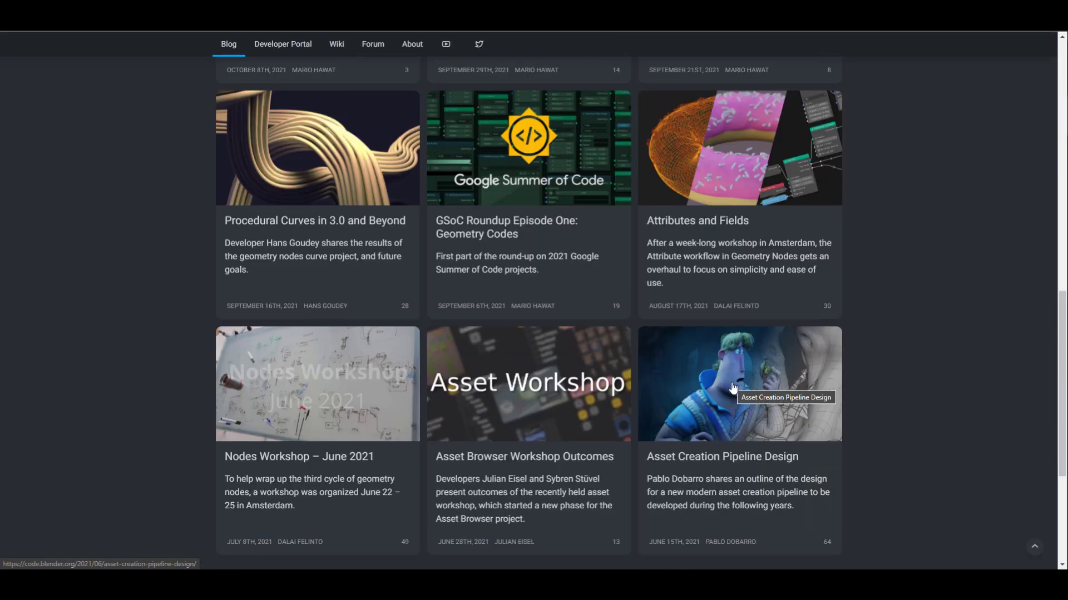
{"action": "scroll", "coordinate": [732, 387], "scroll_direction": "up", "scroll_amount": 3}
{"action": "scroll", "coordinate": [733, 388], "scroll_direction": "up", "scroll_amount": 3}
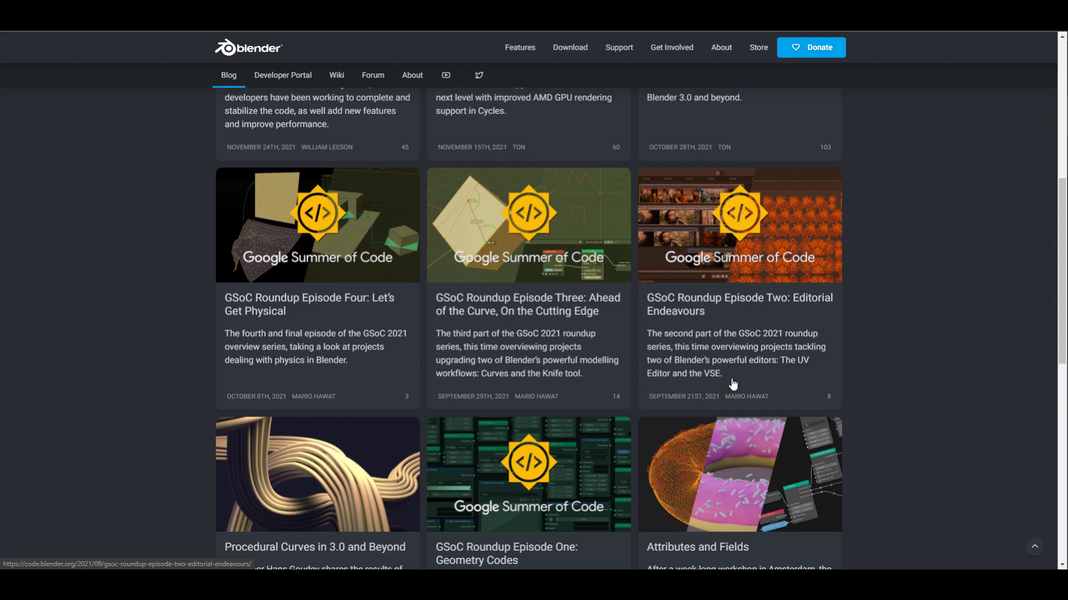
{"action": "scroll", "coordinate": [733, 384], "scroll_direction": "up", "scroll_amount": 5}
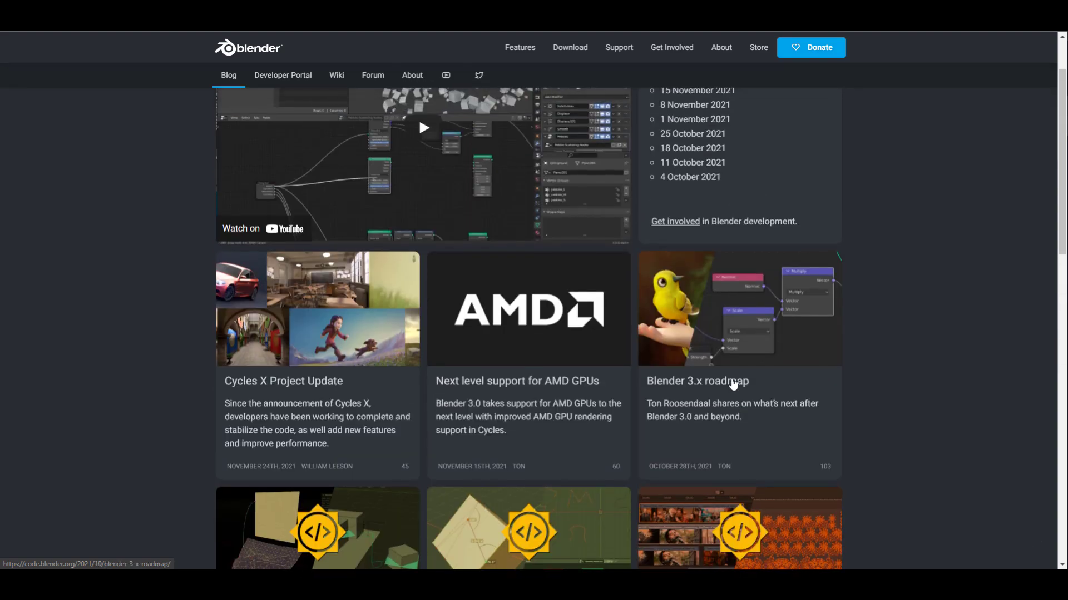